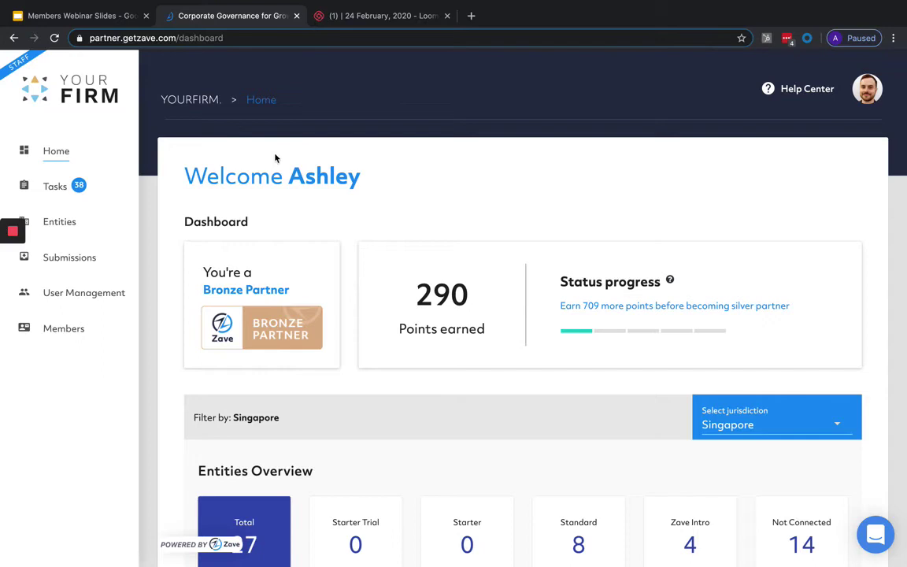
# Open the Members page and scroll to the table of 214 individual members
pyautogui.scroll(-1, 434, 229)
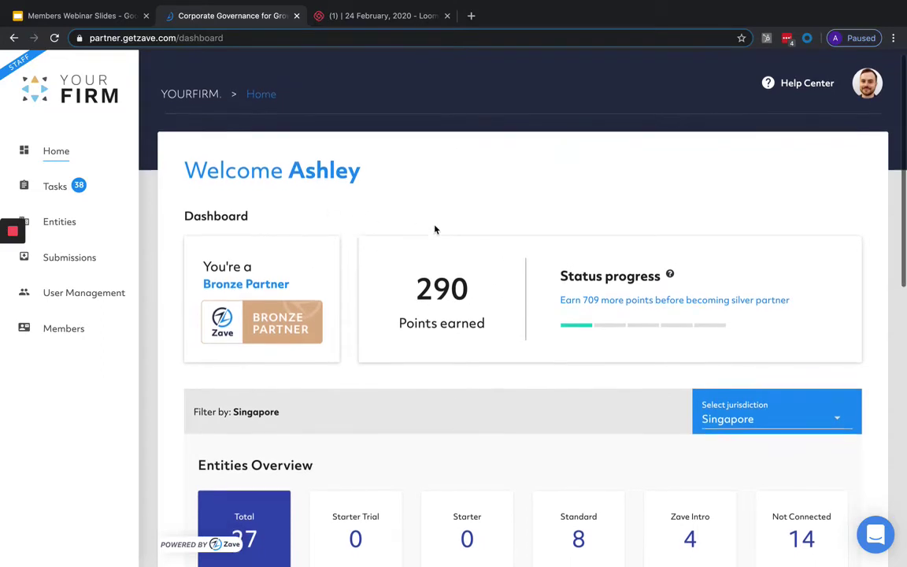
pyautogui.scroll(-1, 434, 229)
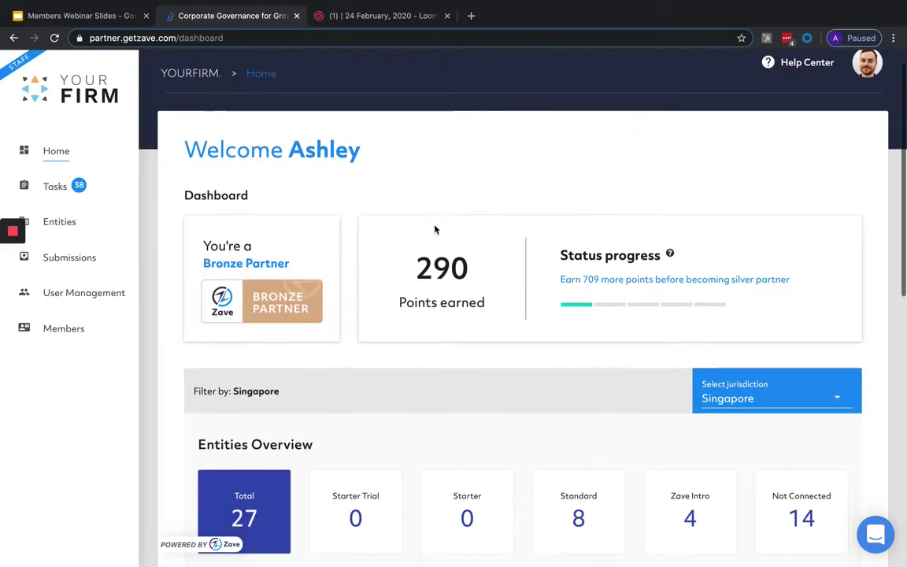
pyautogui.click(78, 332)
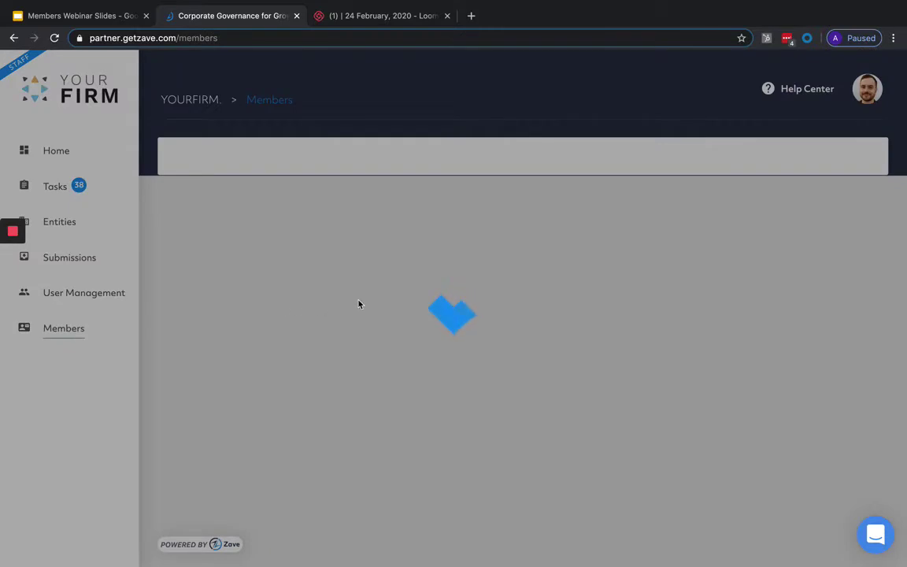
pyautogui.scroll(-2, 457, 223)
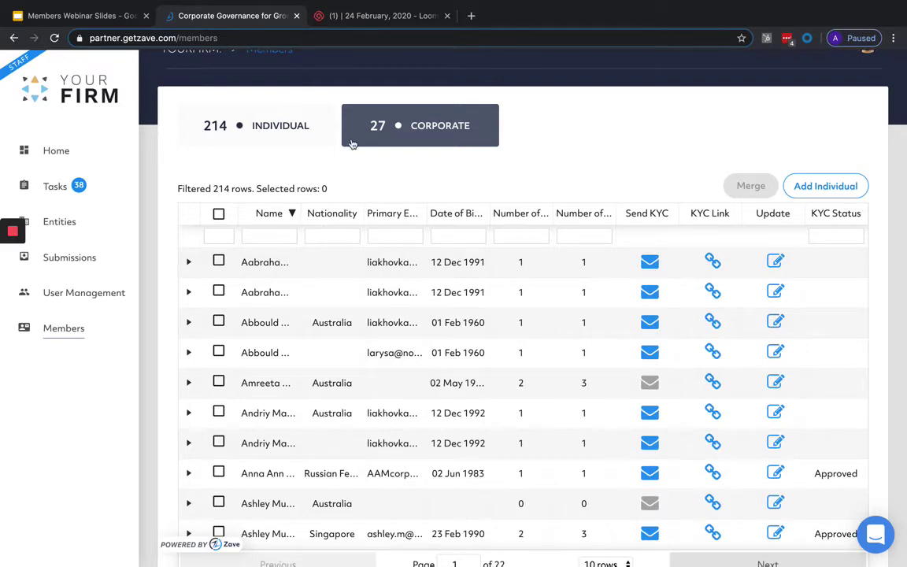
pyautogui.click(409, 140)
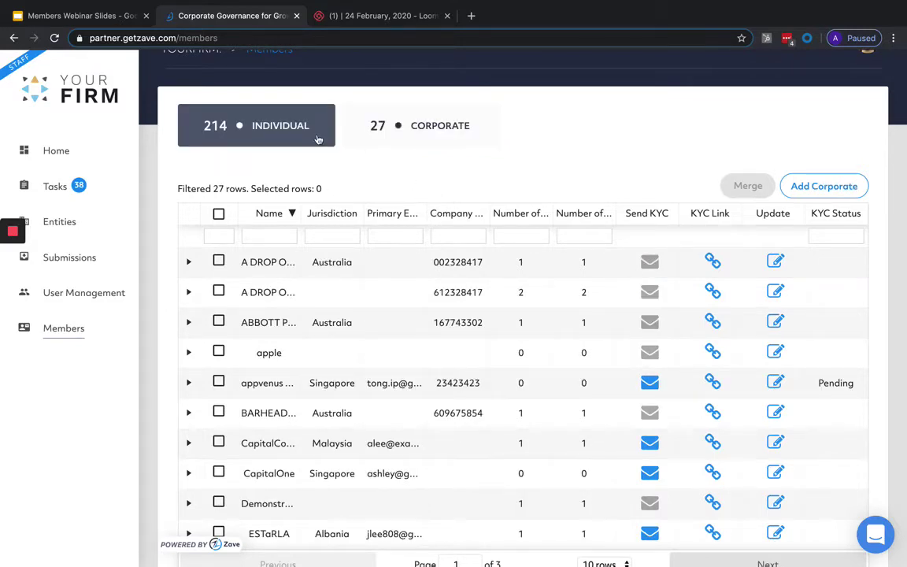
pyautogui.click(221, 124)
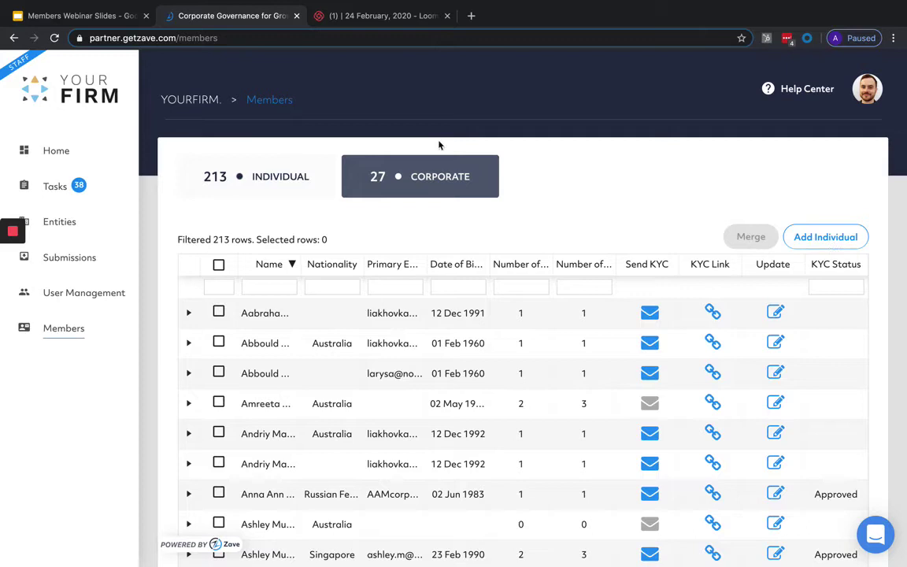
pyautogui.click(428, 169)
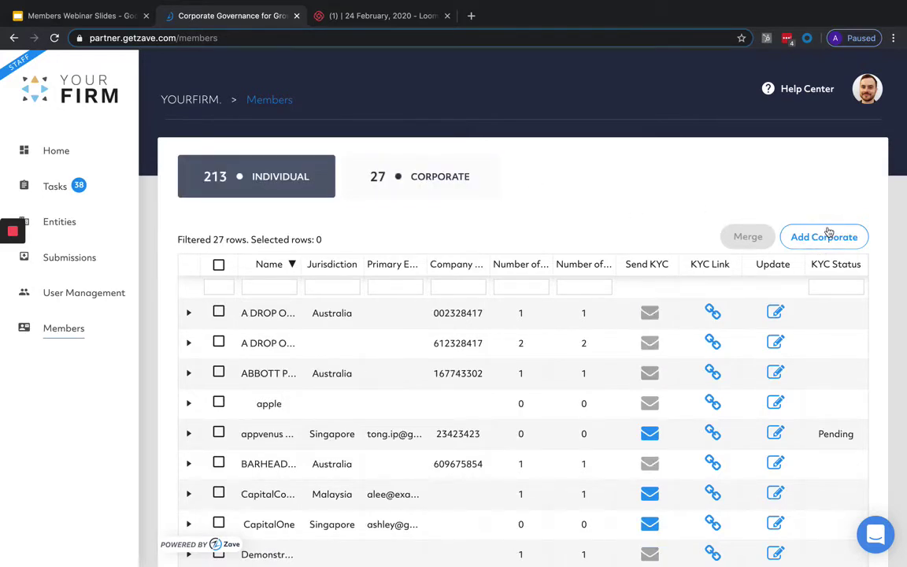
pyautogui.click(294, 176)
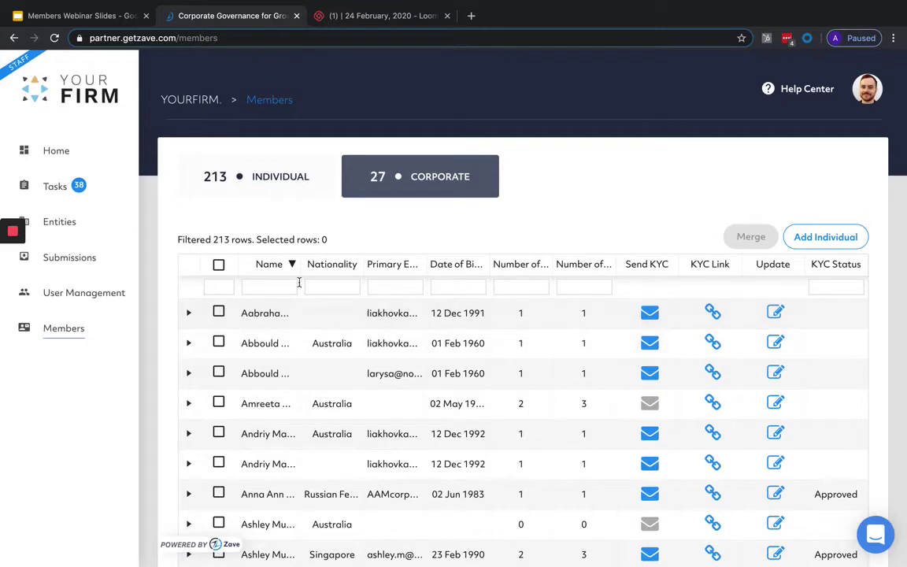
# Widen the Name column and go over the Nationality, Primary Email and Date of Birth filters
pyautogui.moveTo(310, 263); pyautogui.dragTo(362, 263)
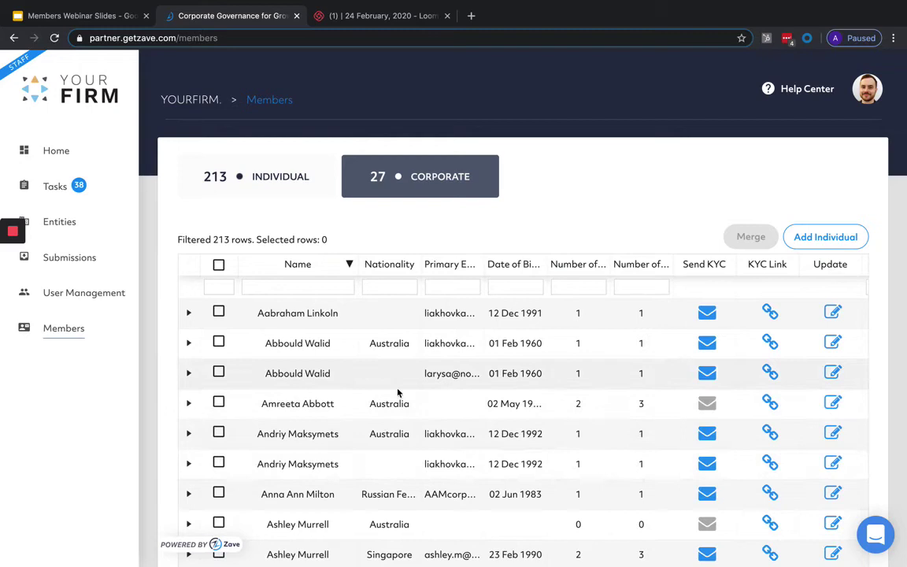
pyautogui.click(316, 290)
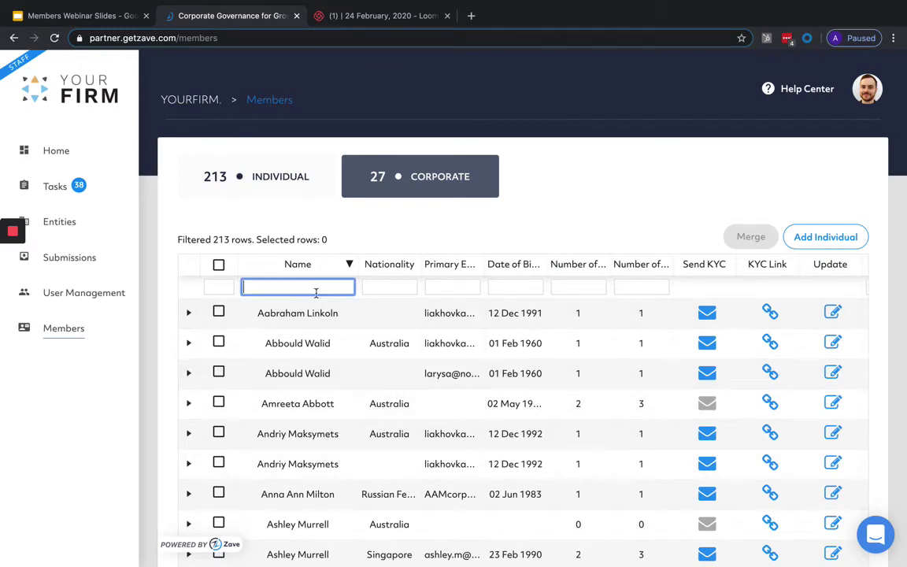
pyautogui.click(384, 285)
pyautogui.click(462, 286)
pyautogui.click(510, 285)
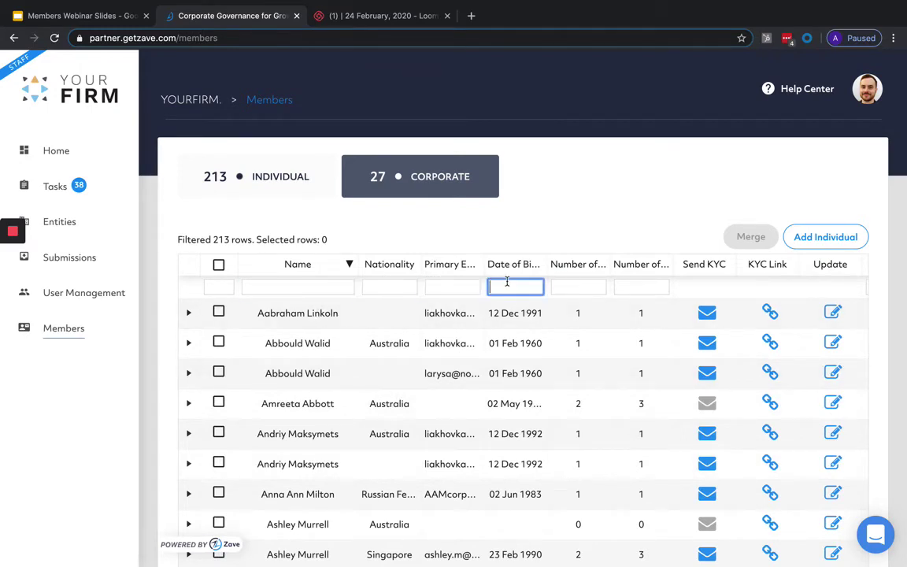
# Type a partial member name into the Name filter, then clear it
pyautogui.click(260, 289)
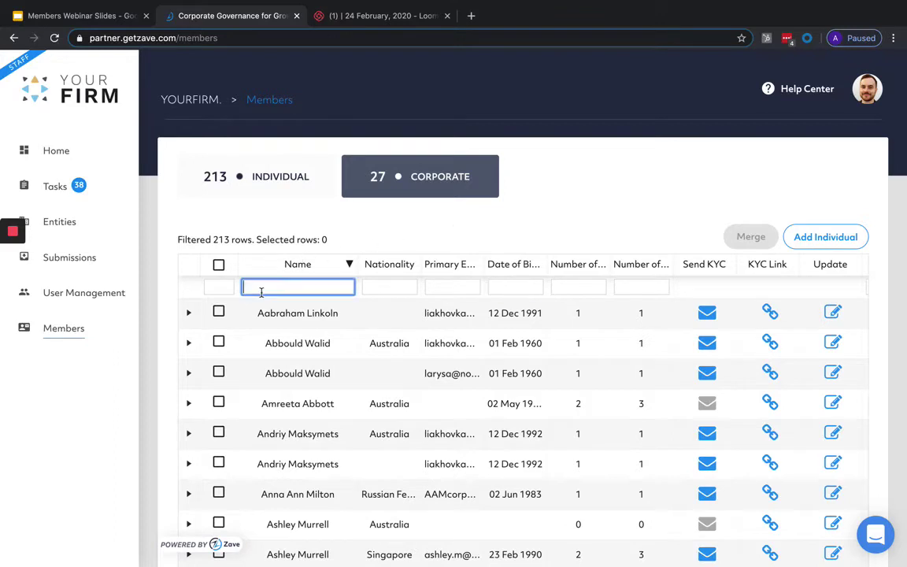
pyautogui.write('ash')
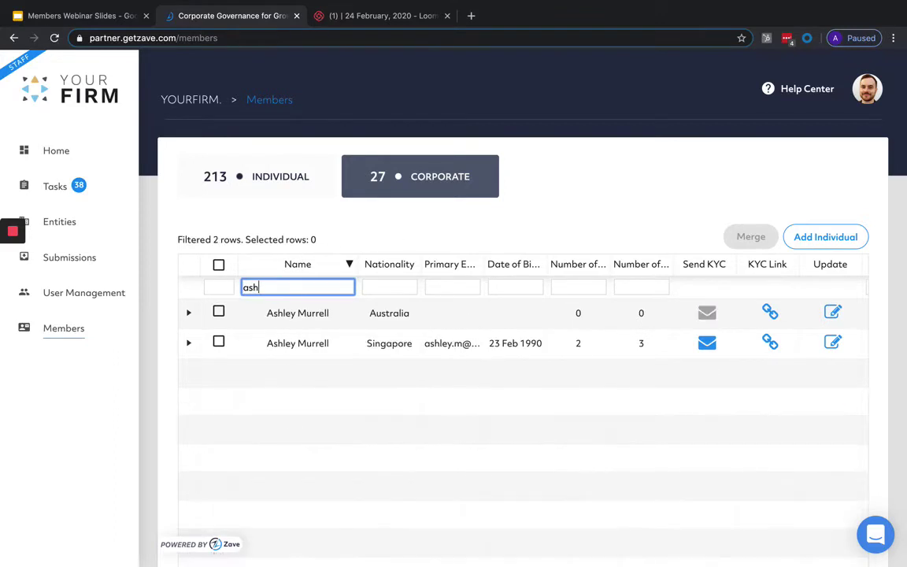
pyautogui.press('BackSpace')
pyautogui.press('BackSpace')
pyautogui.press('BackSpace')
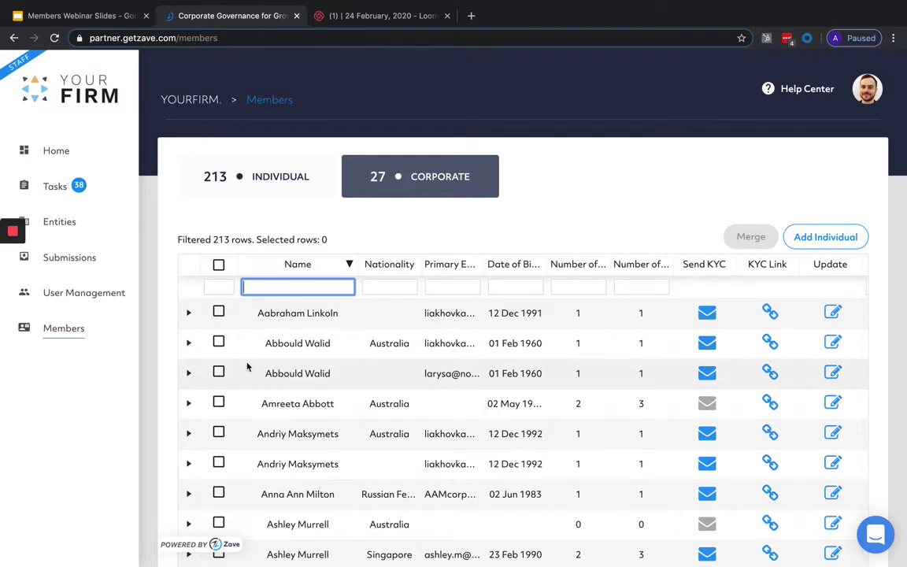
# Merge the two duplicate member rows, accepting the different emails and countries warnings
pyautogui.click(218, 342)
pyautogui.click(219, 373)
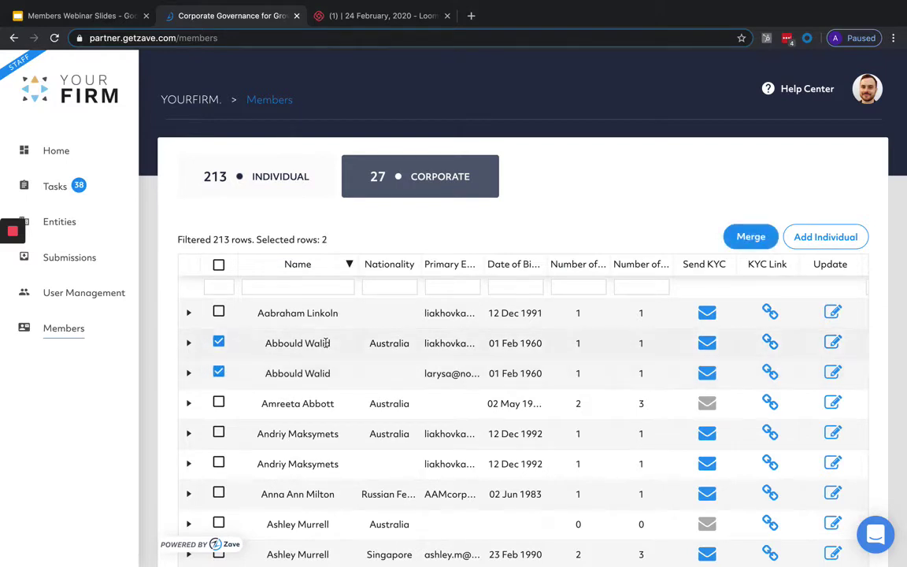
pyautogui.click(750, 238)
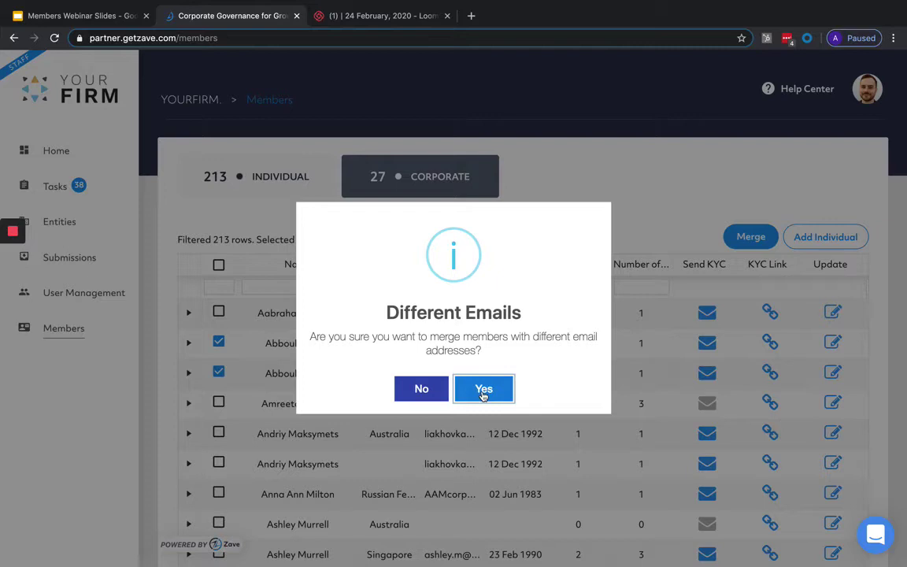
pyautogui.click(484, 394)
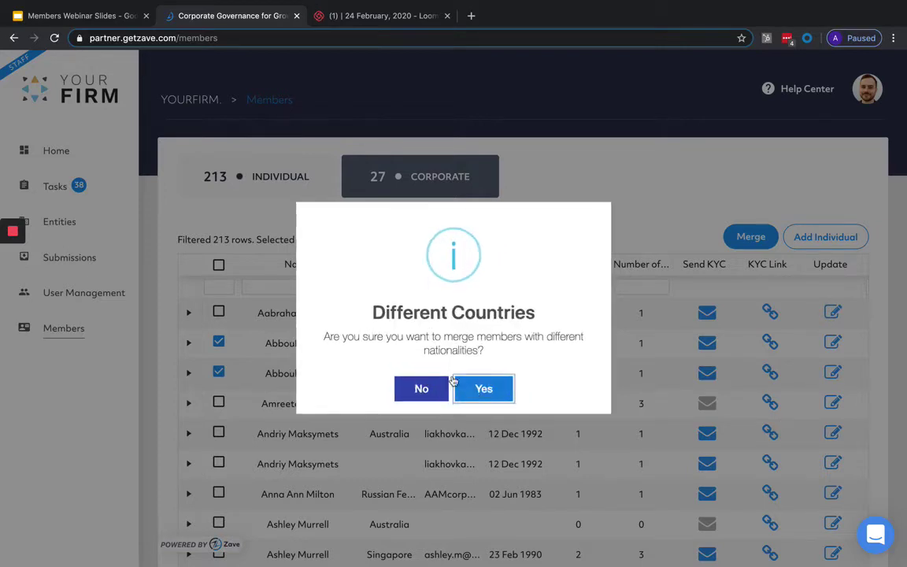
pyautogui.click(482, 388)
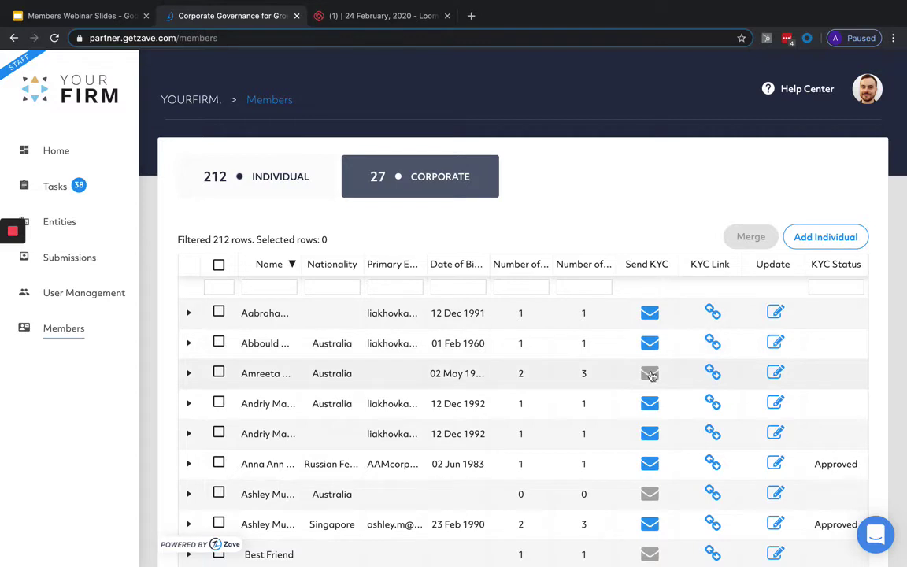
# Send a KYC notification to a member and confirm it
pyautogui.click(648, 344)
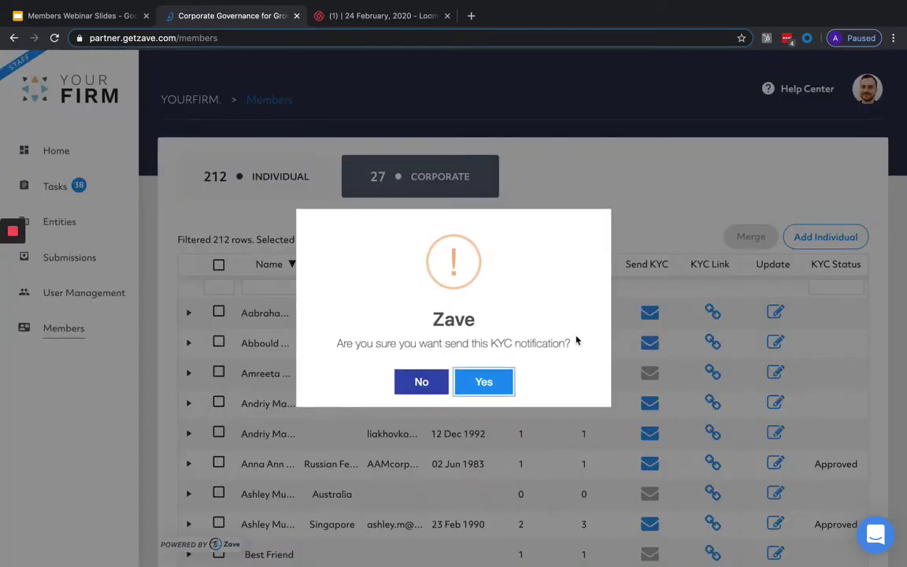
pyautogui.click(484, 382)
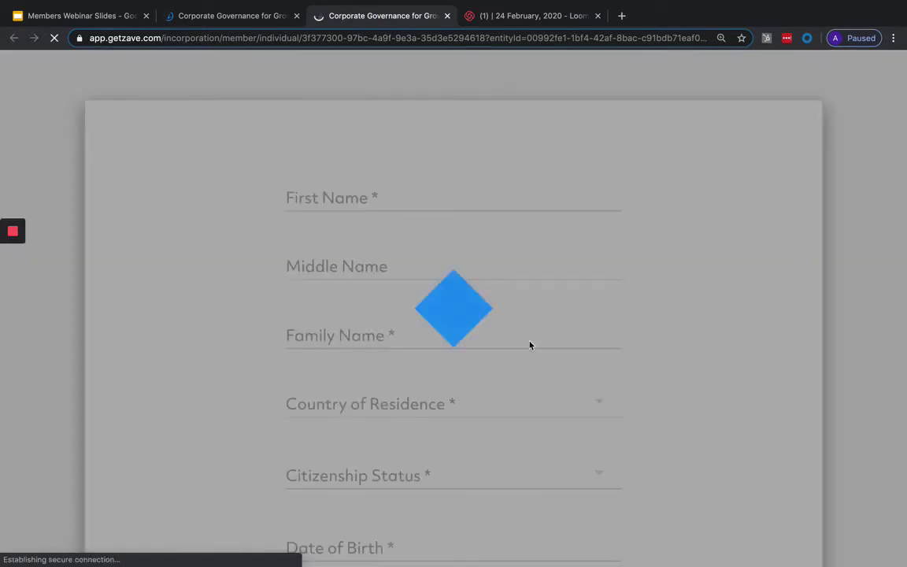
# Scroll through the member's KYC form down to the declaration
pyautogui.scroll(-2, 631, 270)
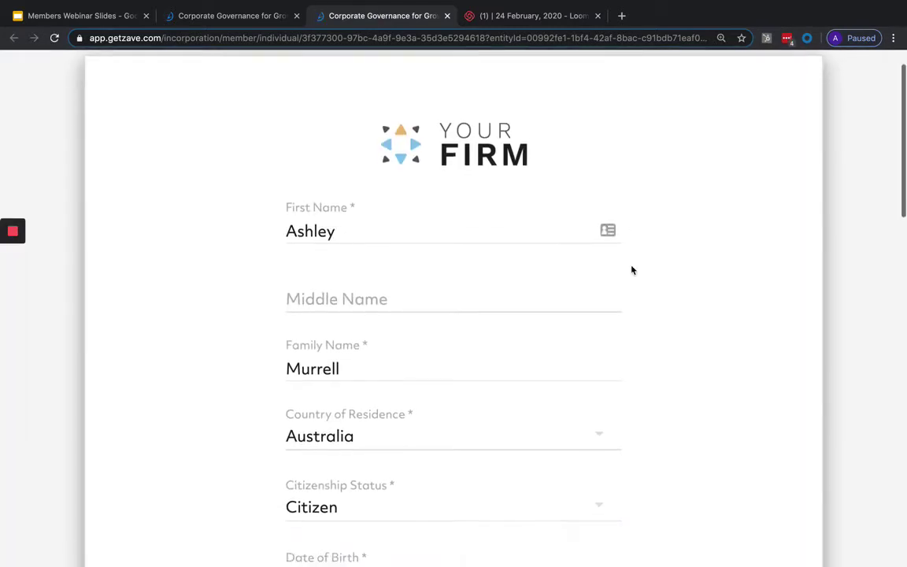
pyautogui.scroll(-5, 631, 270)
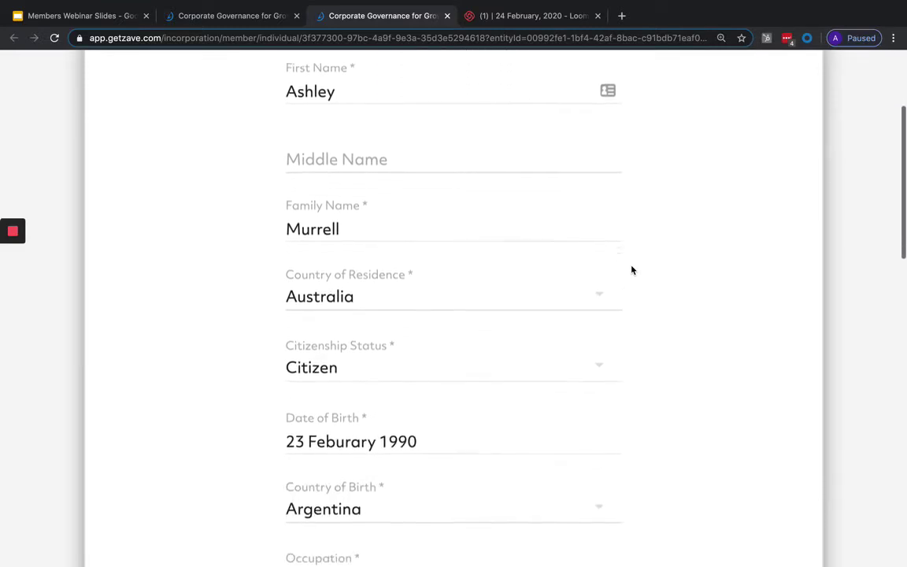
pyautogui.scroll(-6, 631, 270)
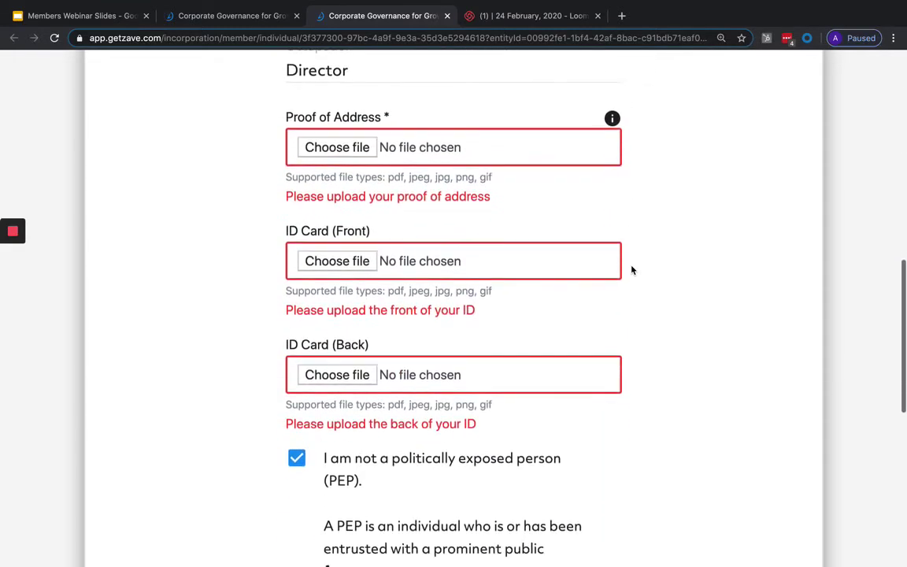
pyautogui.scroll(-5, 631, 270)
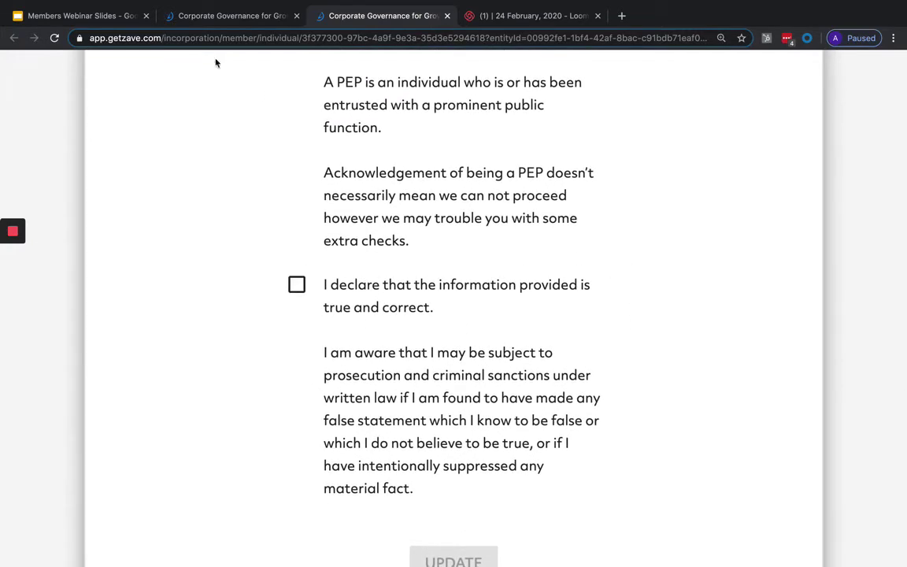
# Back on Members, sort by name and open the Singapore member's record to review
pyautogui.click(236, 22)
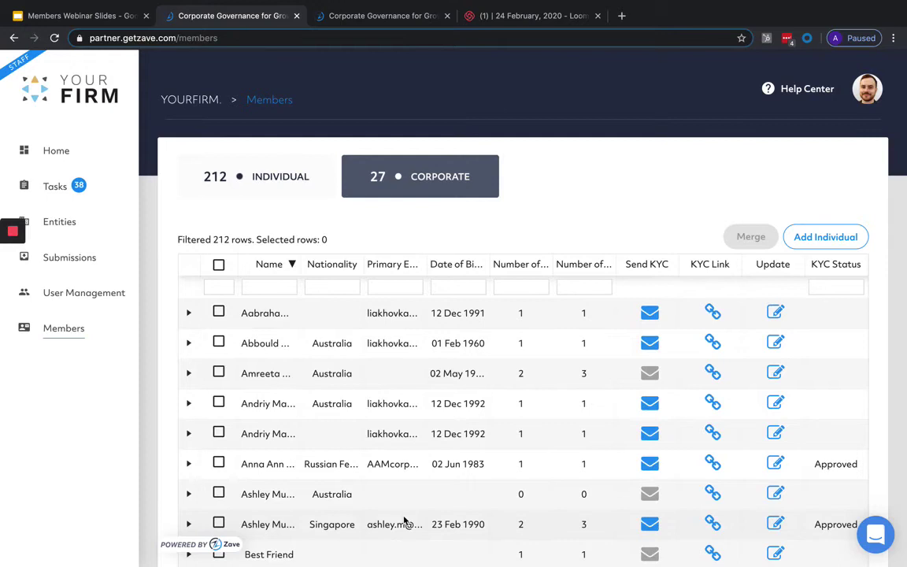
pyautogui.click(293, 263)
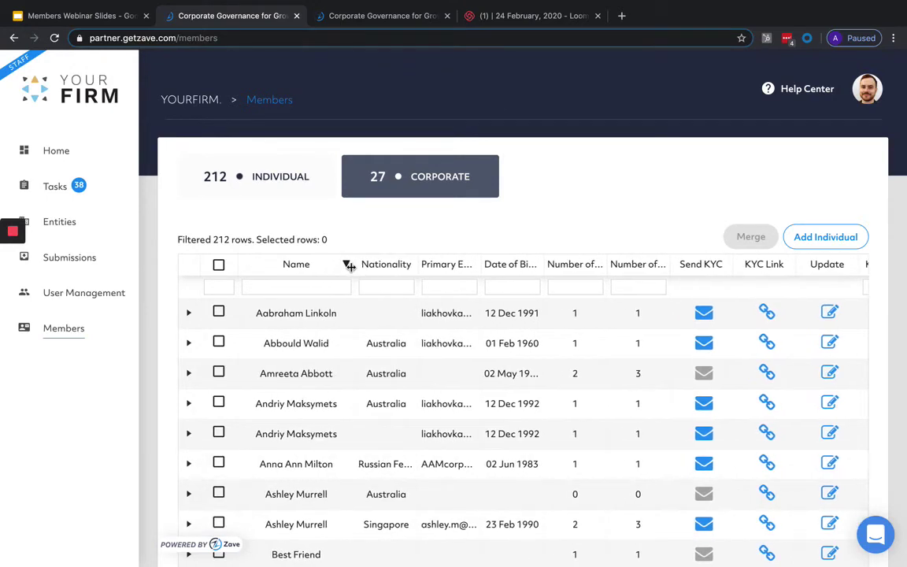
pyautogui.scroll(-1, 370, 429)
pyautogui.scroll(-1, 370, 428)
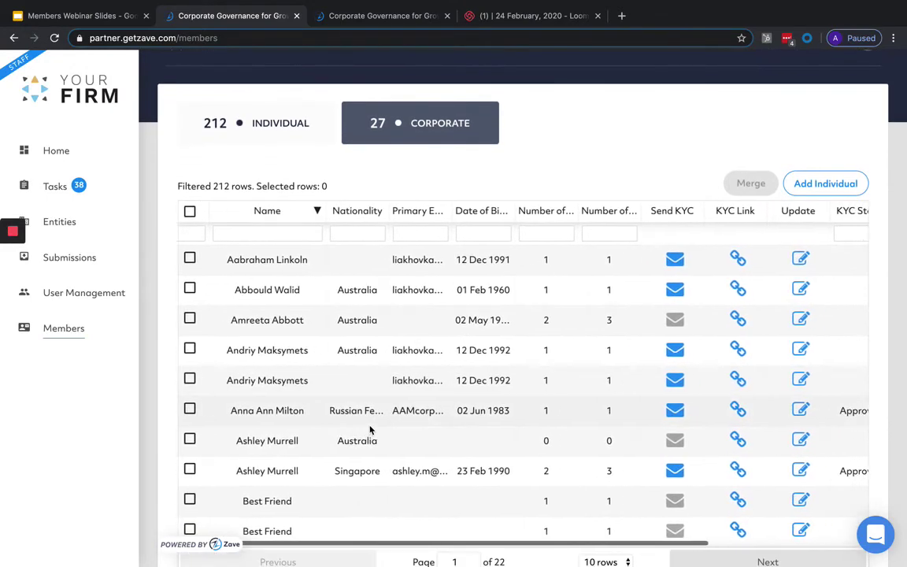
pyautogui.hscroll(1, 344, 443)
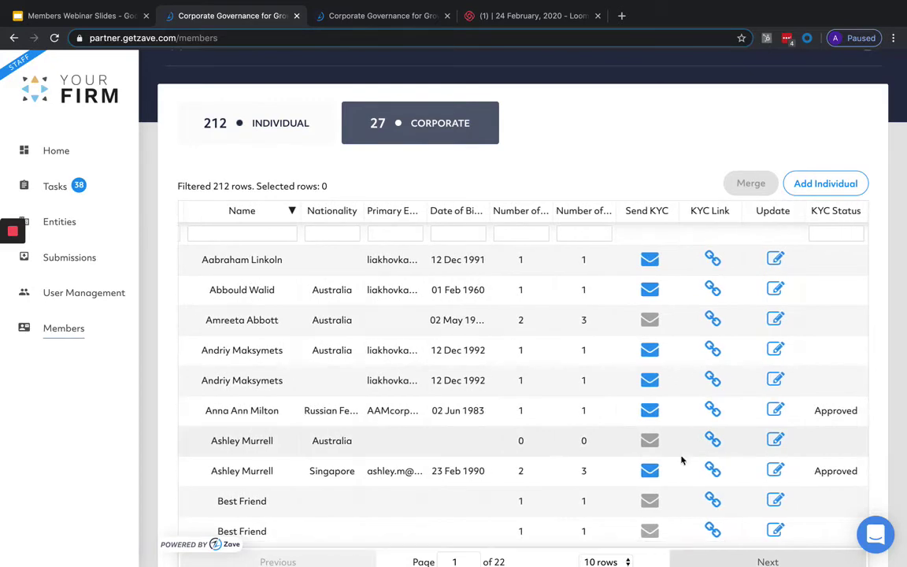
pyautogui.click(776, 471)
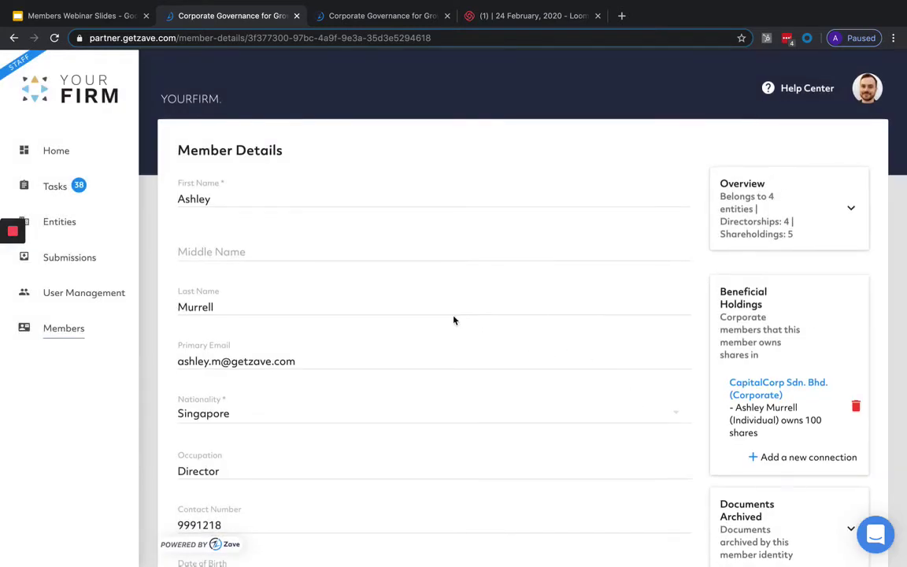
pyautogui.scroll(-1, 453, 319)
pyautogui.scroll(-2, 453, 315)
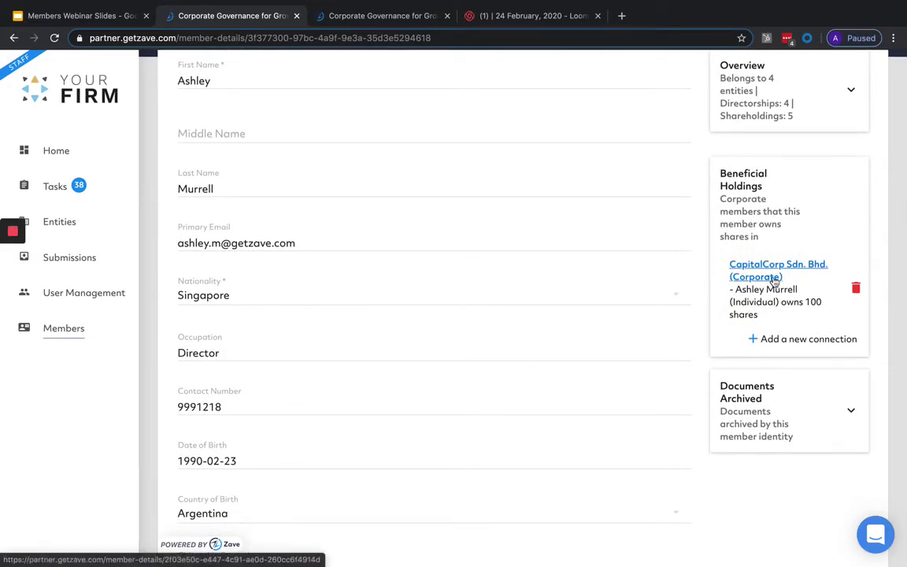
pyautogui.scroll(-1, 743, 283)
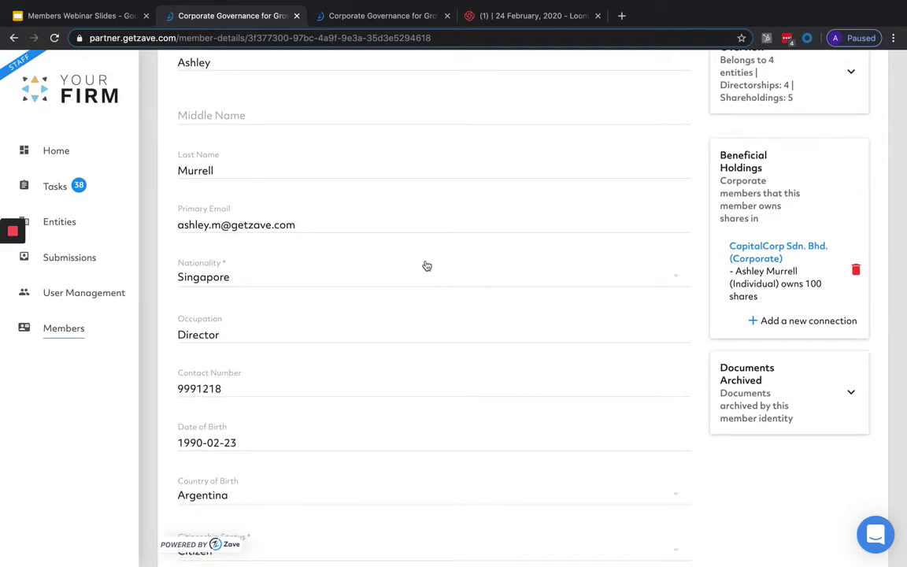
pyautogui.scroll(-3, 427, 266)
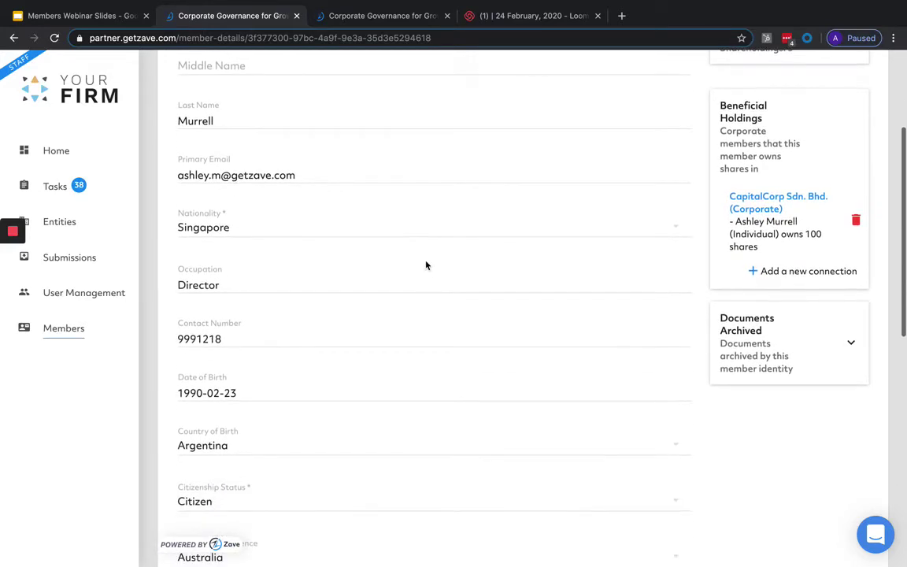
pyautogui.scroll(-10, 426, 265)
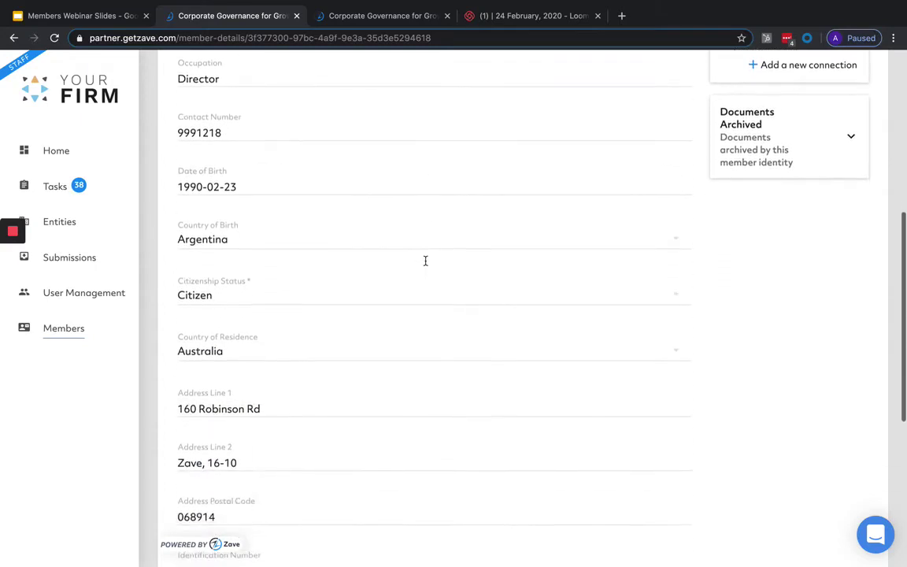
pyautogui.scroll(-10, 426, 266)
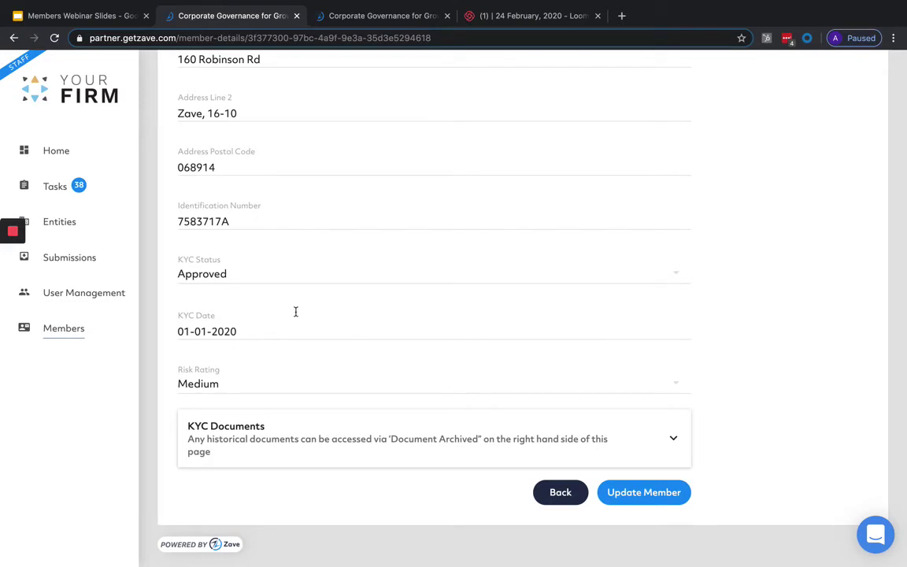
# Expand the member's KYC Documents and Documents Archived sections
pyautogui.click(443, 435)
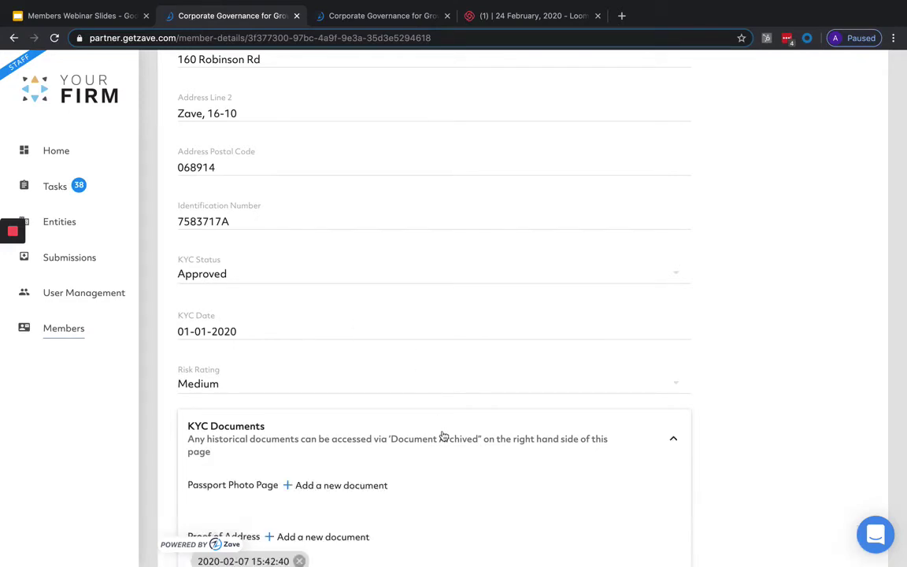
pyautogui.scroll(-4, 448, 348)
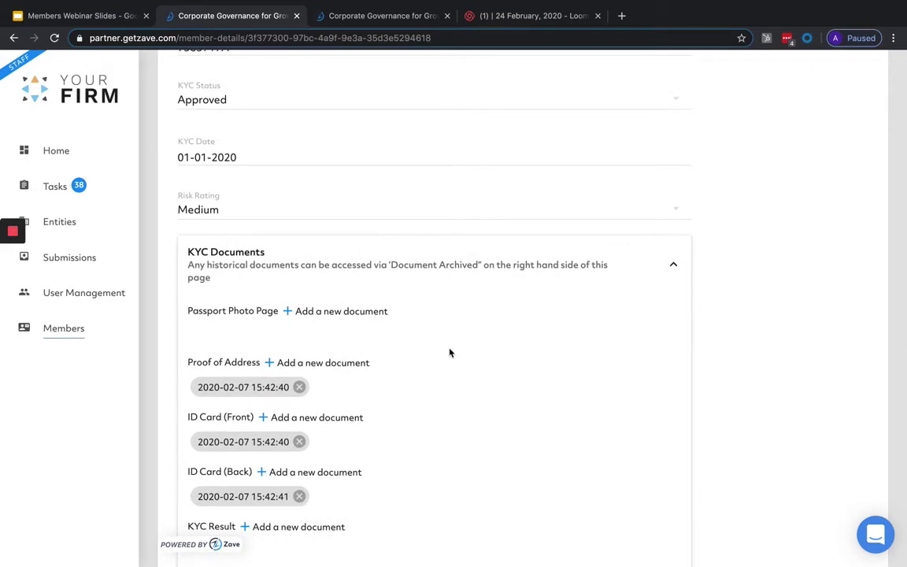
pyautogui.scroll(-2, 449, 351)
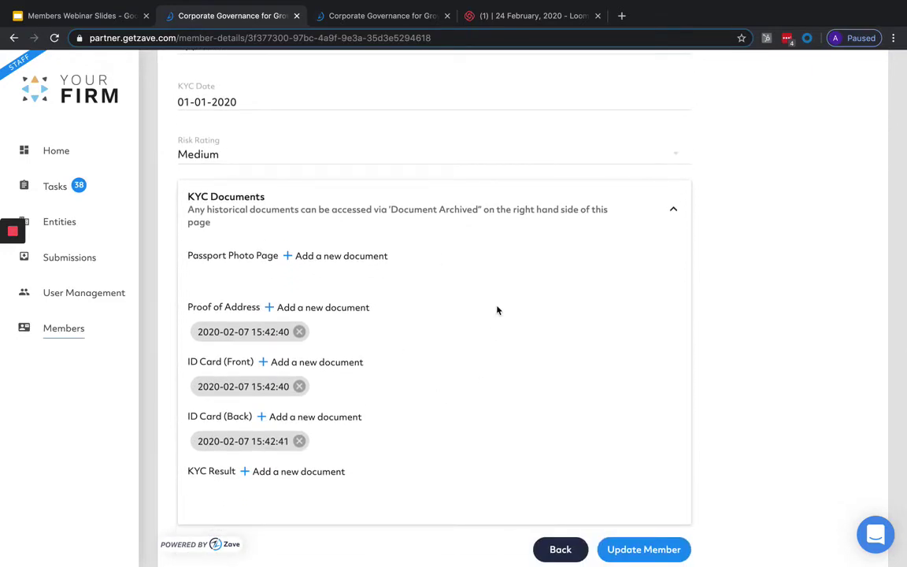
pyautogui.scroll(1, 497, 310)
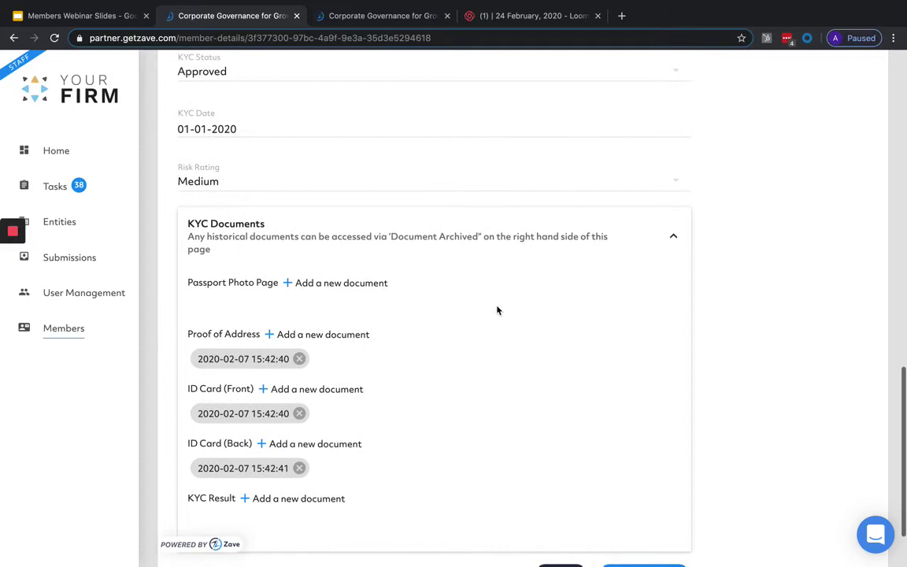
pyautogui.scroll(1, 497, 310)
pyautogui.scroll(3, 686, 317)
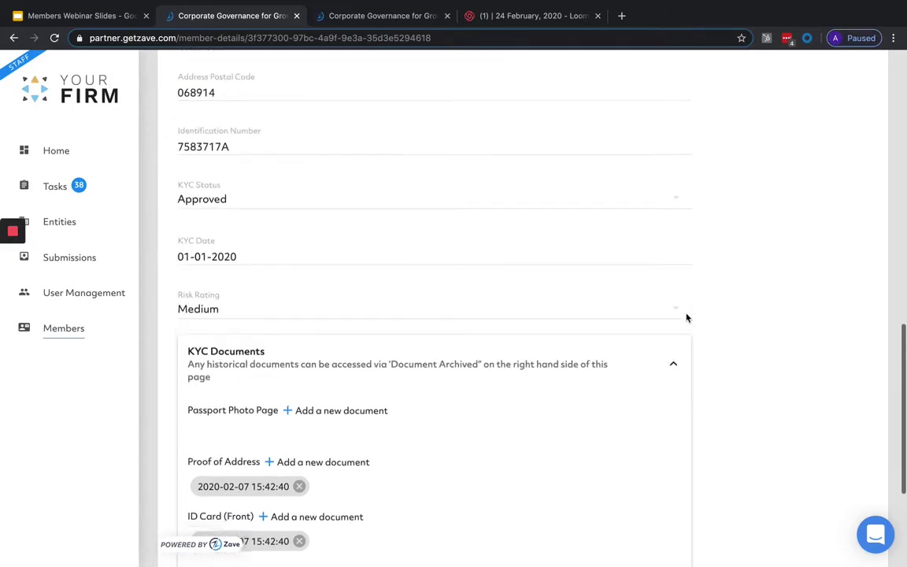
pyautogui.scroll(6, 686, 317)
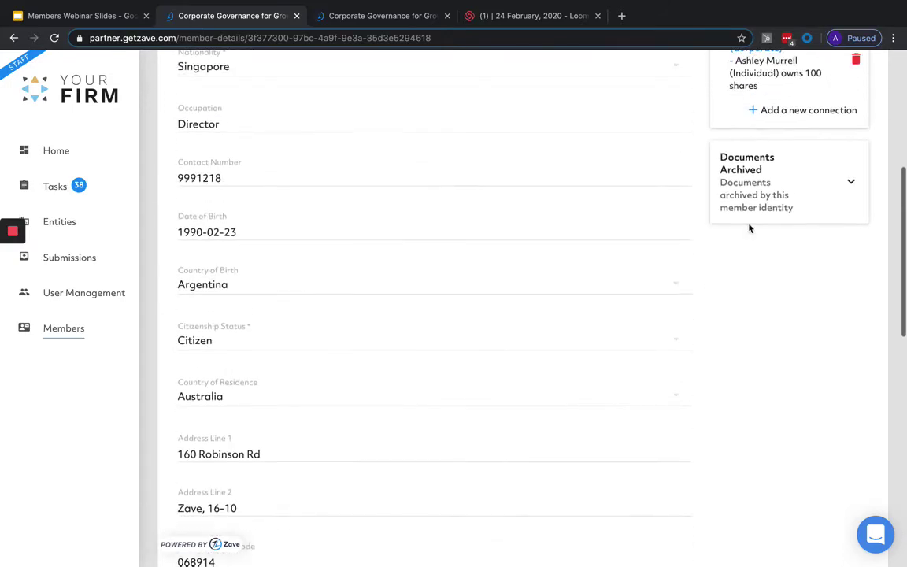
pyautogui.click(795, 182)
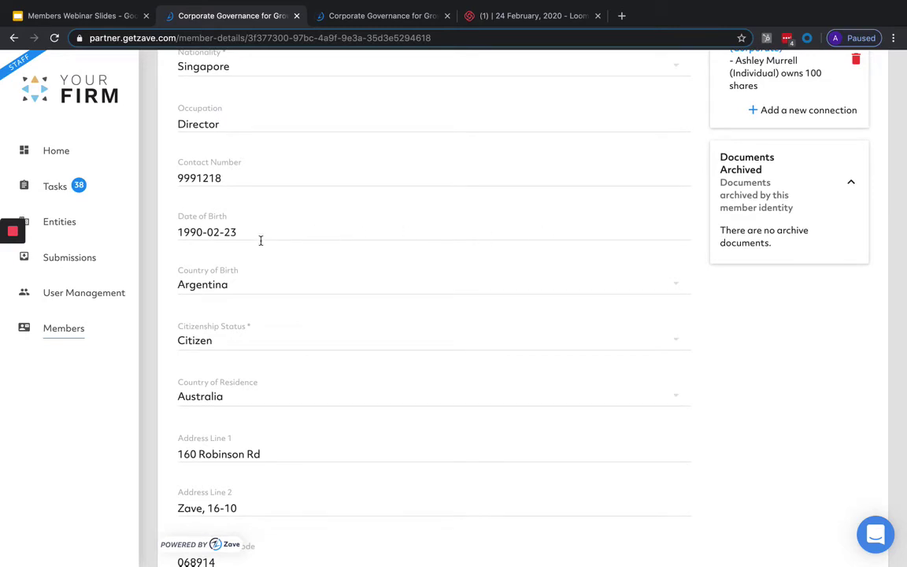
pyautogui.scroll(-5, 574, 314)
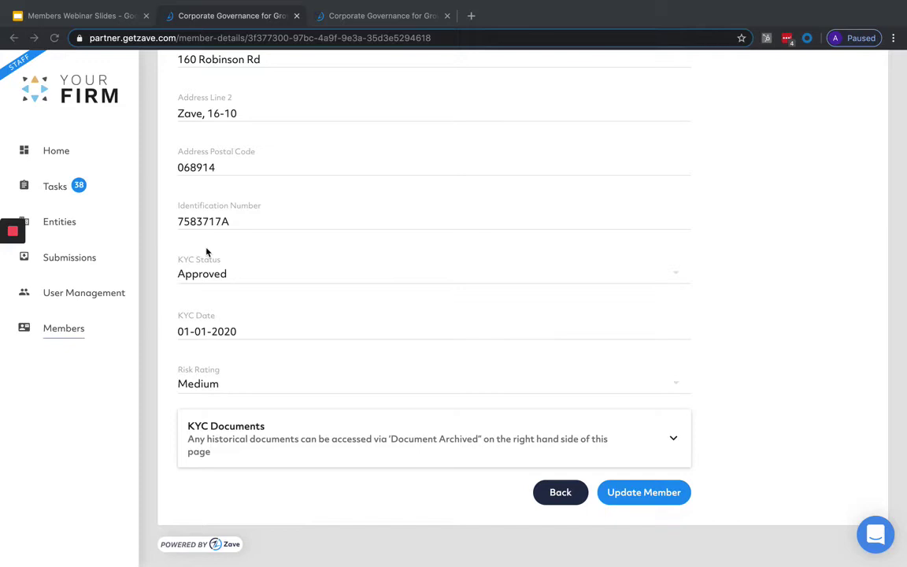
# Filter Entities by 'ge', open General Company Pte. Ltd., and view its Members tab
pyautogui.click(75, 228)
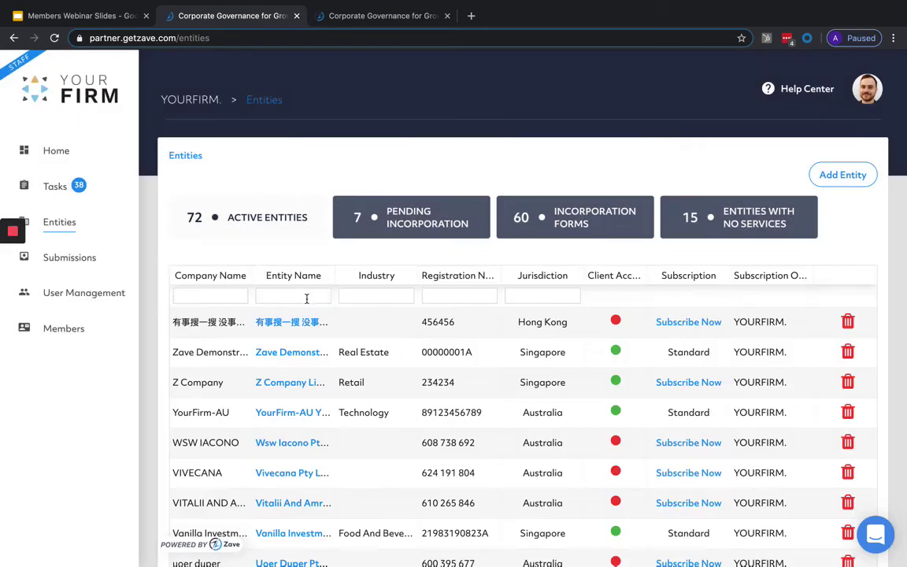
pyautogui.click(304, 296)
pyautogui.write('ge')
pyautogui.click(288, 351)
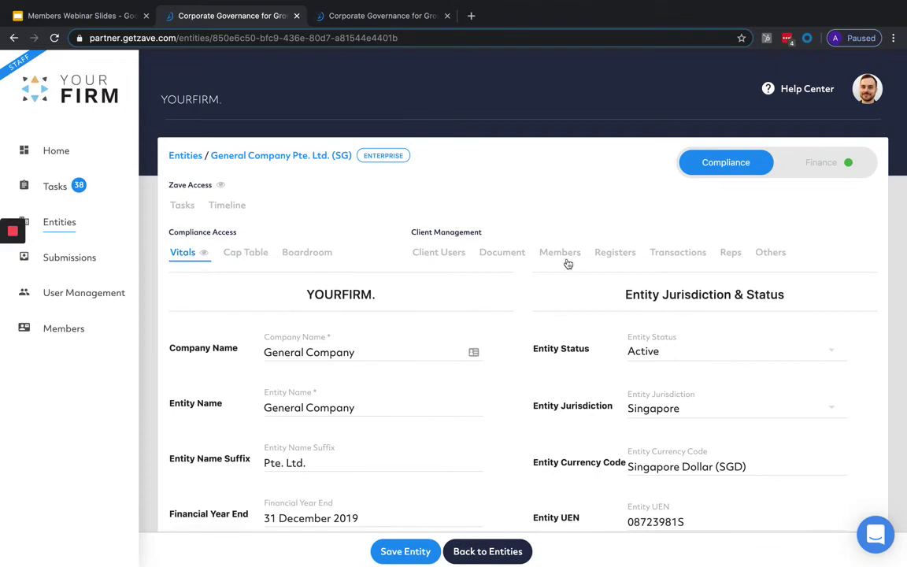
pyautogui.click(559, 253)
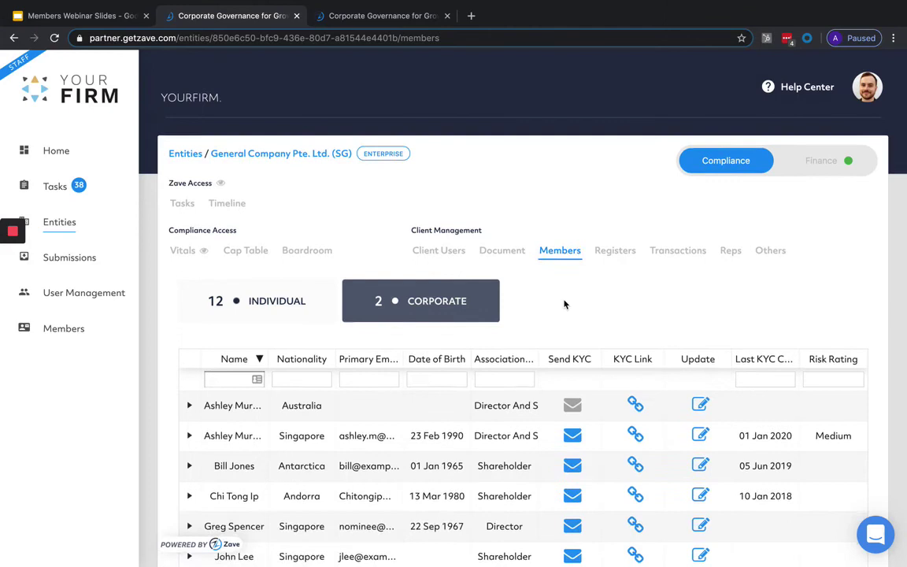
pyautogui.scroll(-2, 563, 304)
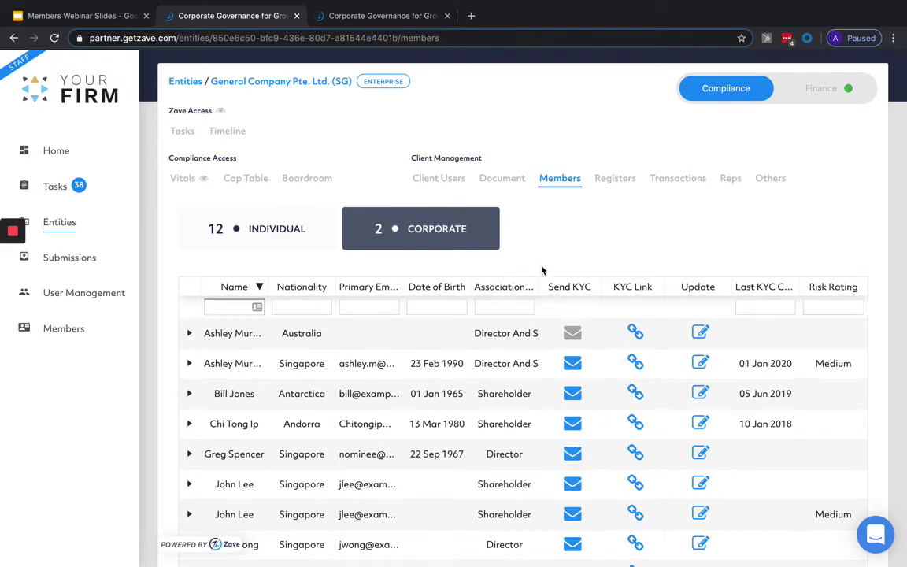
pyautogui.scroll(-1, 541, 270)
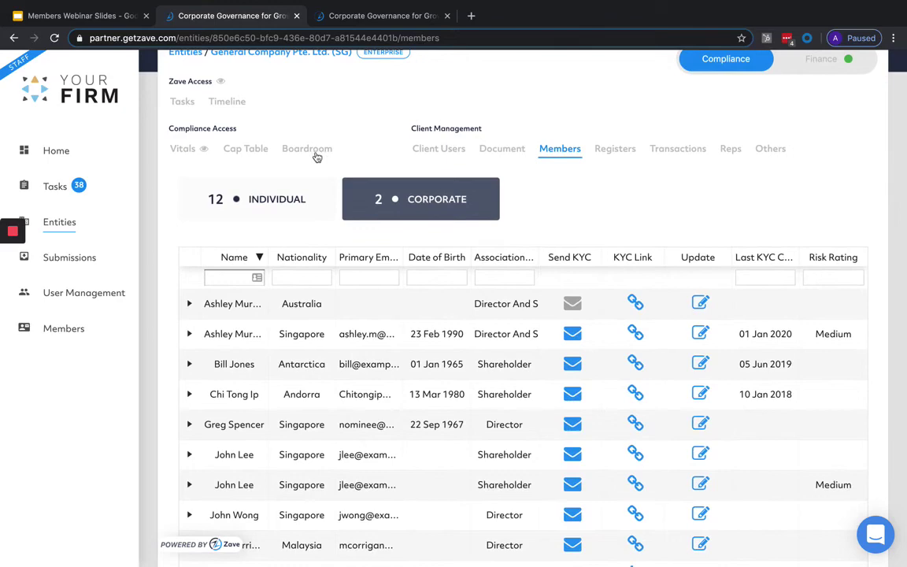
# In General Company's Boardroom, start a new director record and pick the member to appoint
pyautogui.click(316, 157)
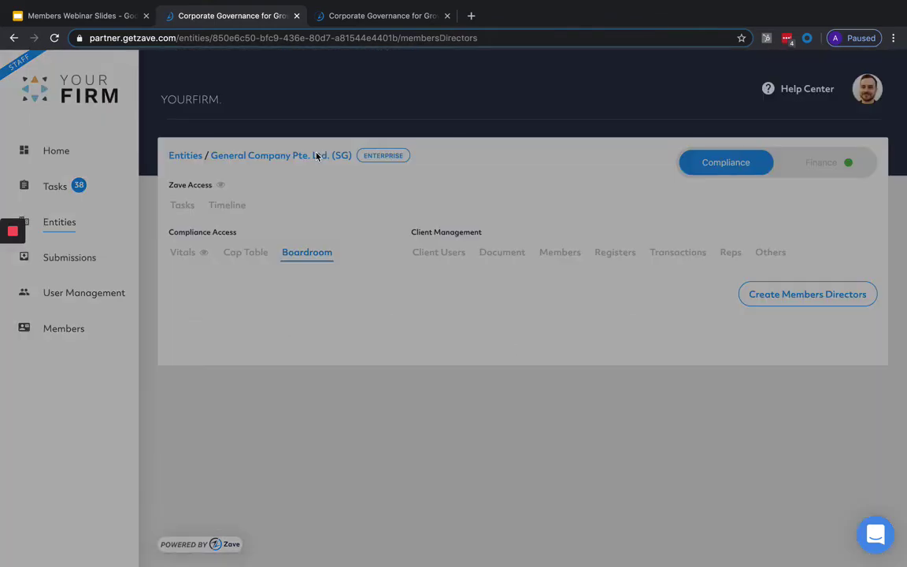
pyautogui.scroll(-1, 581, 327)
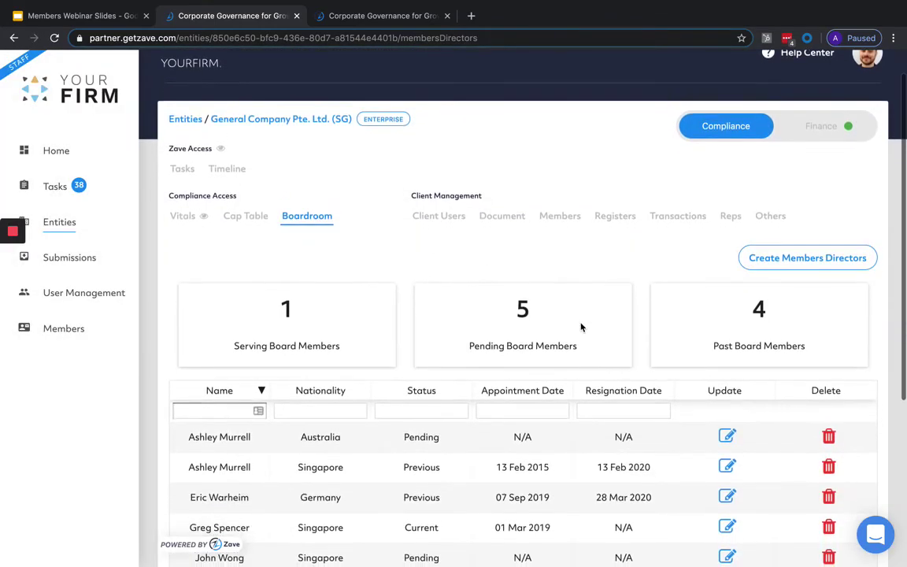
pyautogui.click(840, 260)
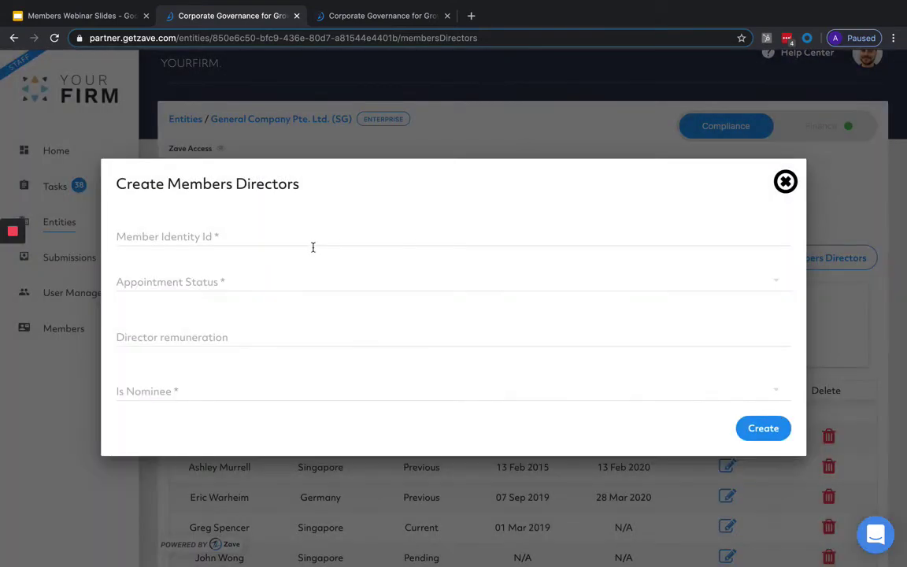
pyautogui.click(313, 247)
pyautogui.write('ash')
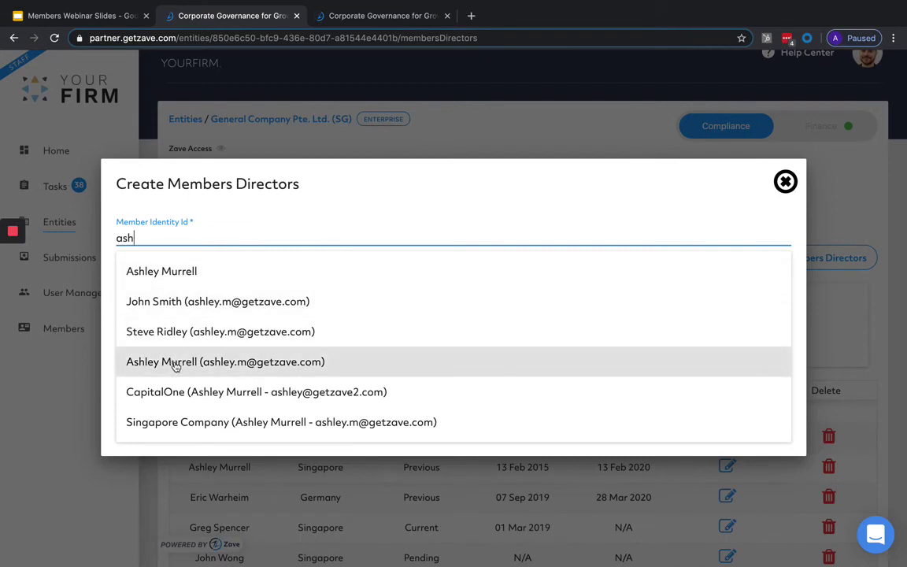
pyautogui.click(175, 363)
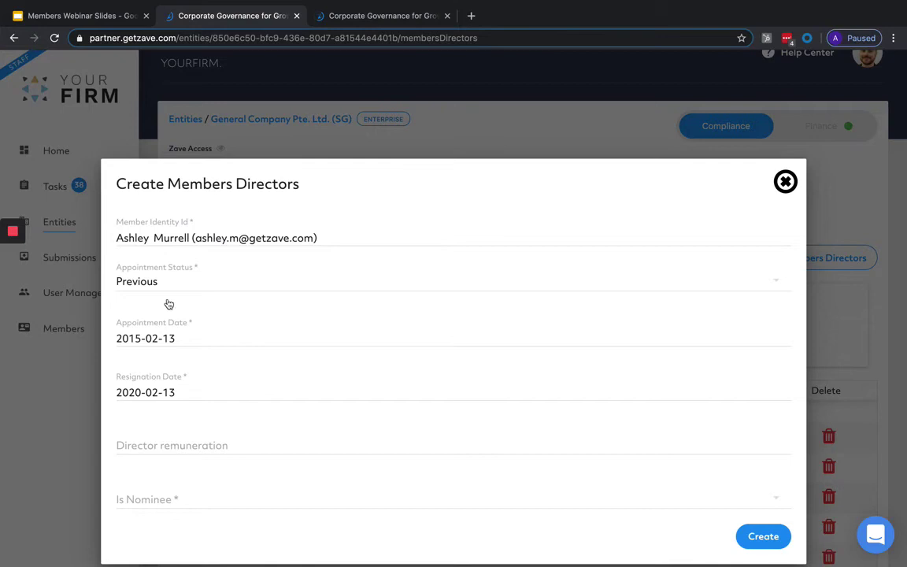
# Set appointment status Pending, remuneration 10000, nominee No, and create the director
pyautogui.click(174, 288)
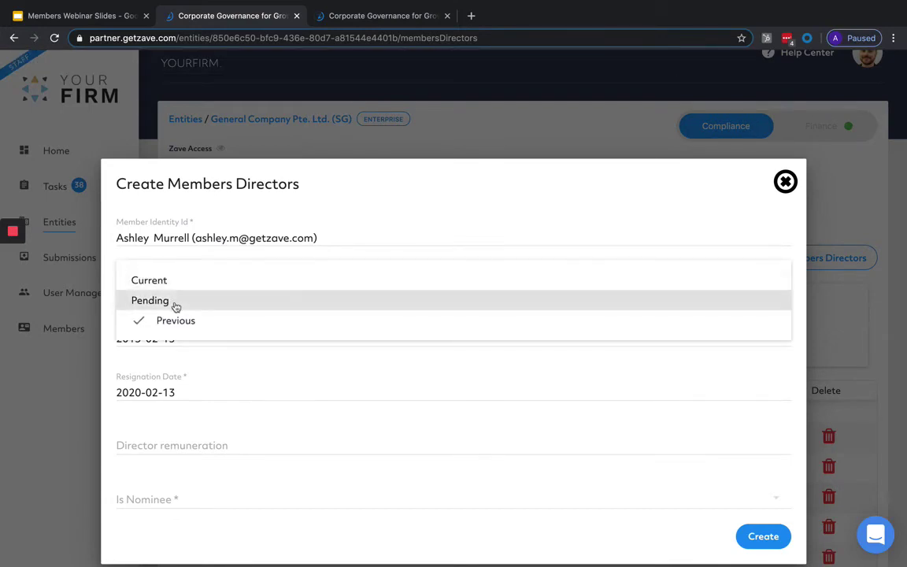
pyautogui.click(175, 306)
pyautogui.click(185, 340)
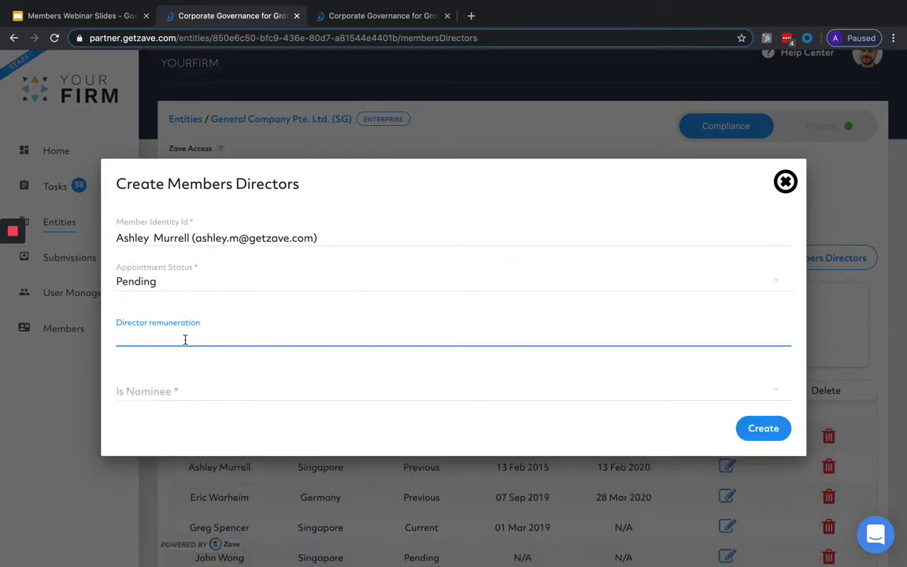
pyautogui.write('10000')
pyautogui.click(176, 393)
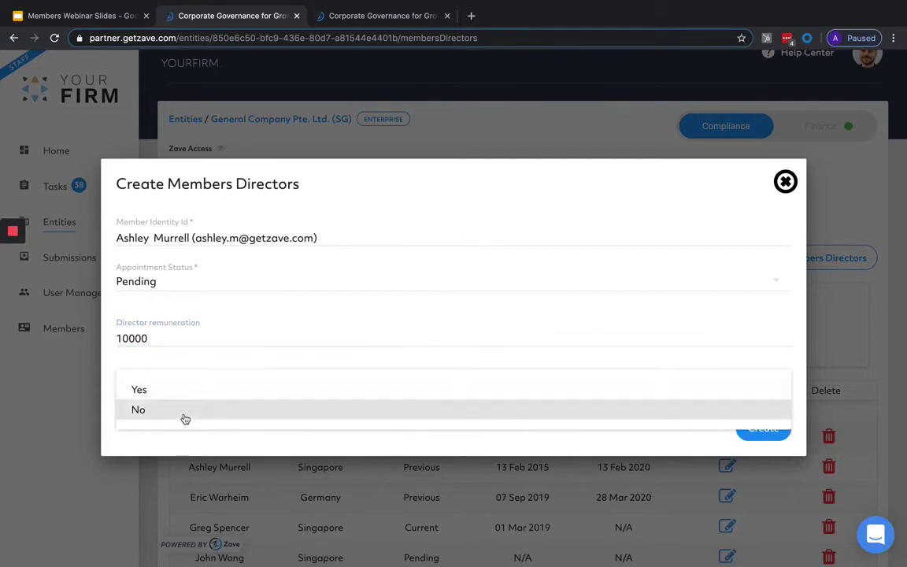
pyautogui.click(185, 410)
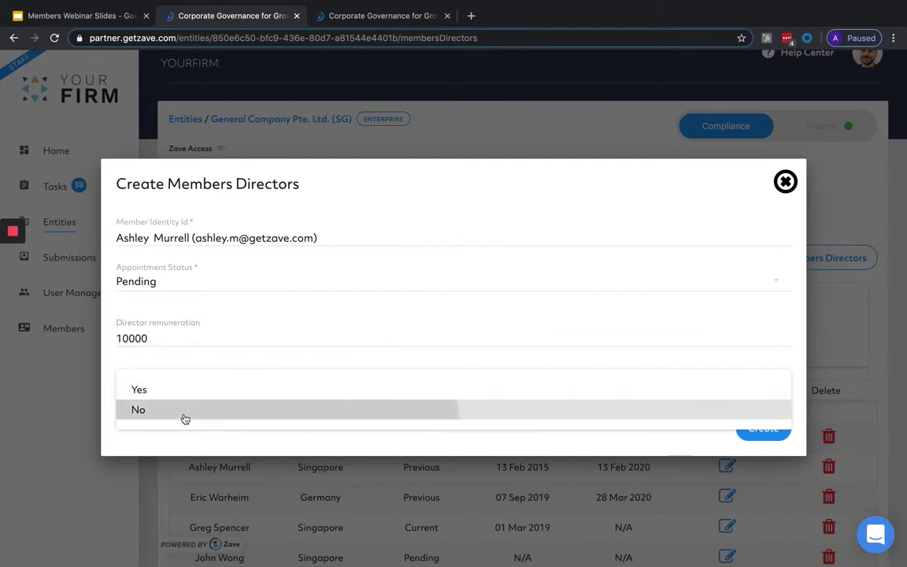
pyautogui.click(760, 431)
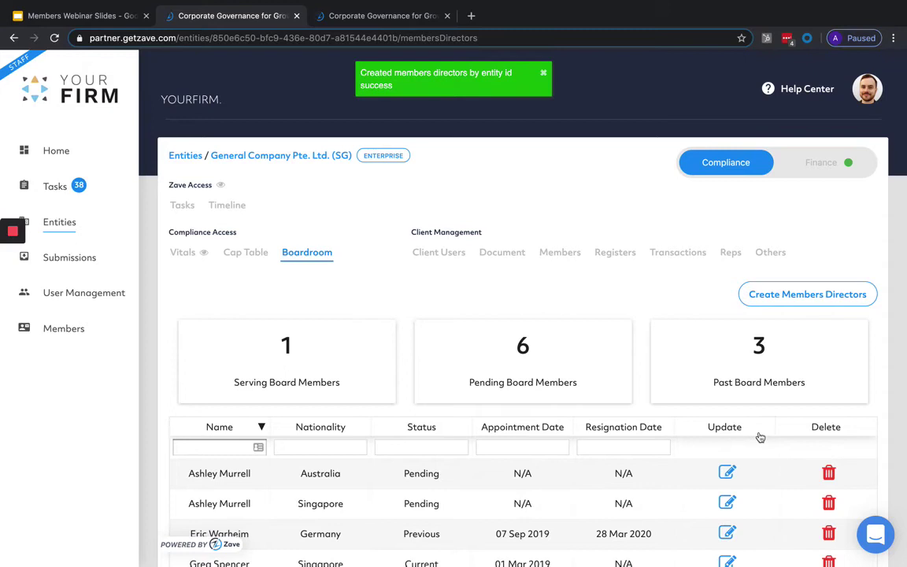
pyautogui.scroll(-2, 760, 437)
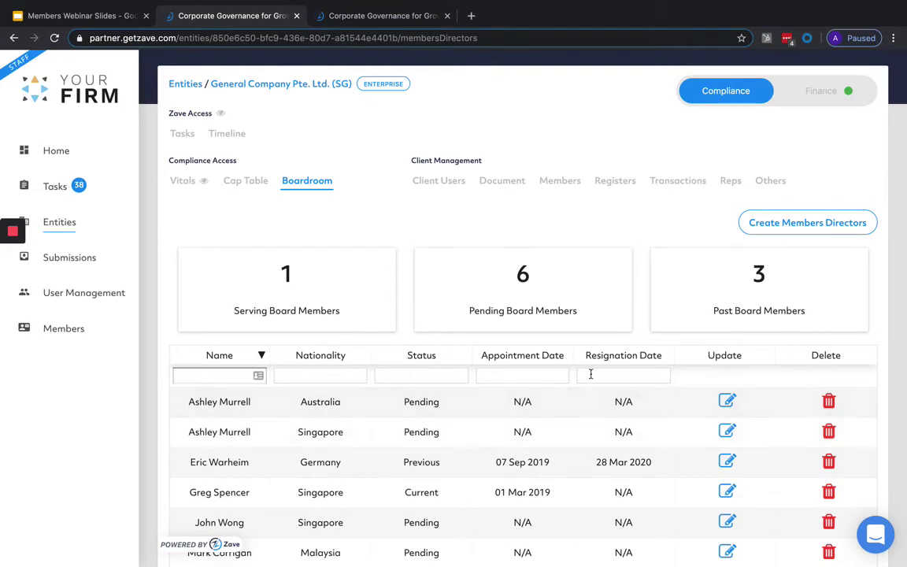
pyautogui.scroll(-2, 507, 325)
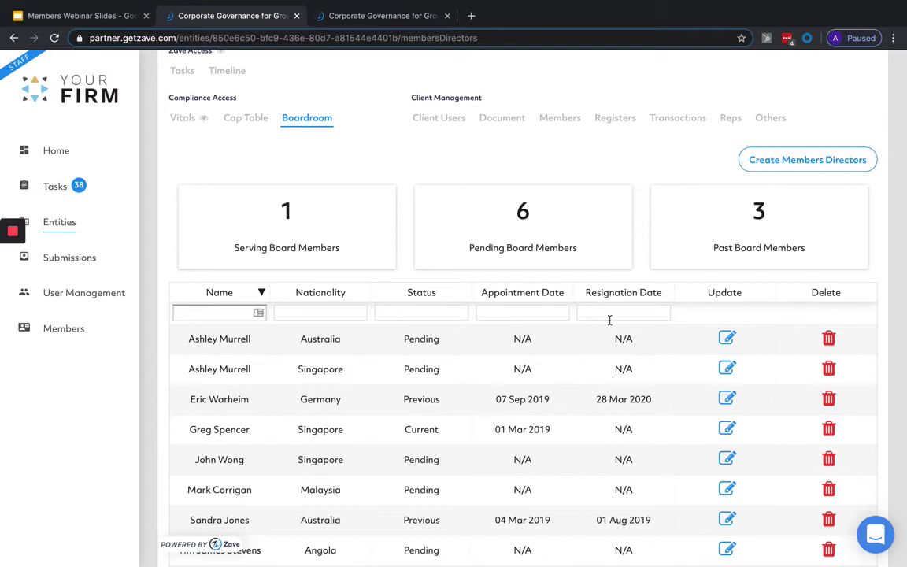
pyautogui.scroll(3, 609, 320)
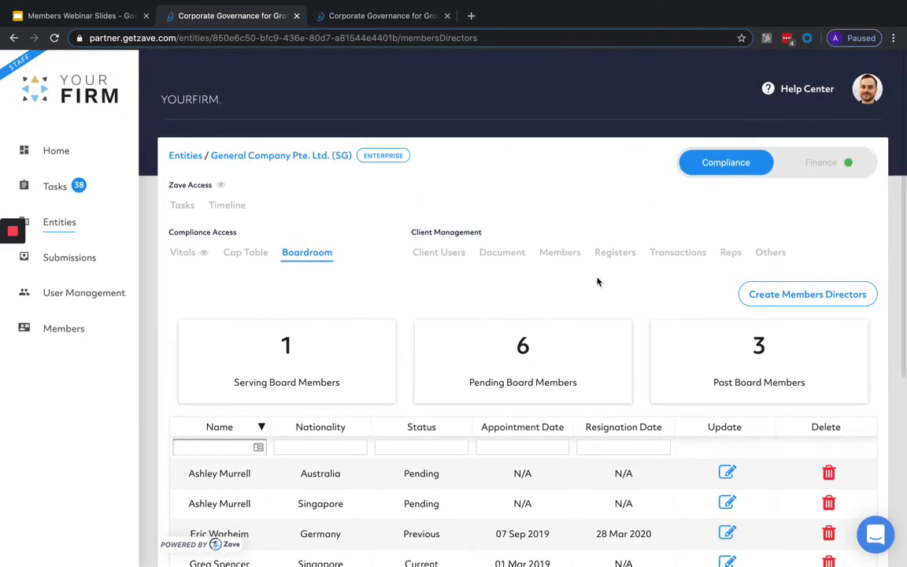
# Open the Transactions tab and scroll through the 16 transactions totalling 1,333.00 SGD paid-up
pyautogui.click(664, 258)
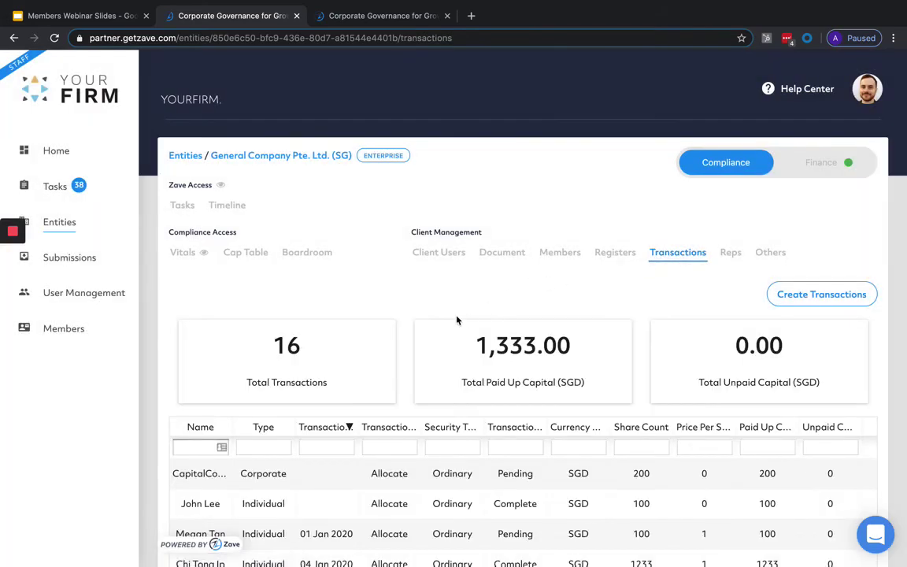
pyautogui.scroll(-2, 457, 319)
pyautogui.scroll(-1, 456, 319)
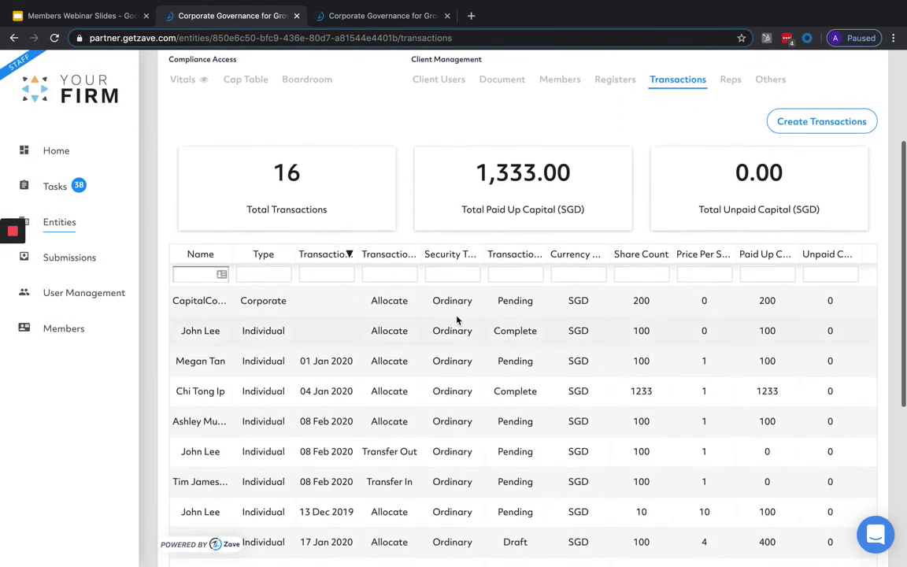
pyautogui.scroll(-3, 457, 320)
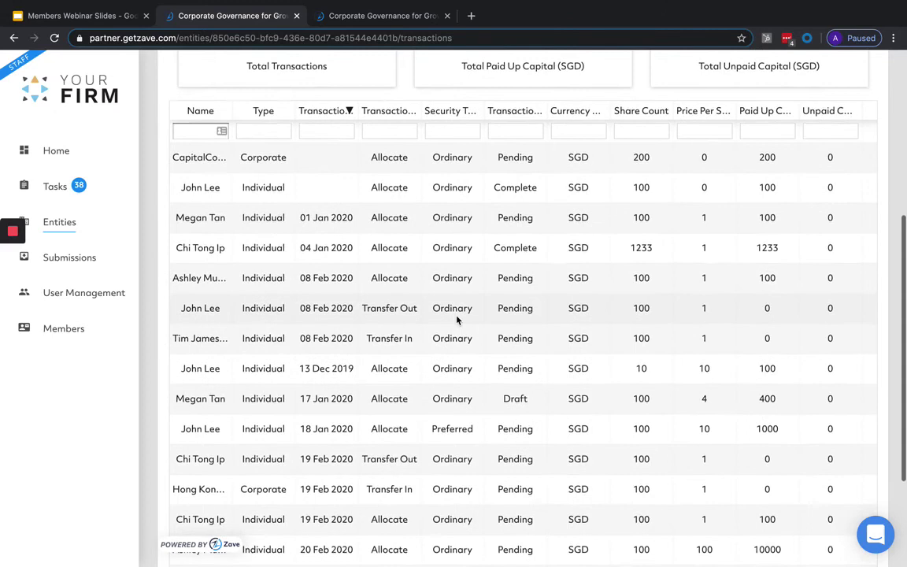
pyautogui.scroll(3, 457, 318)
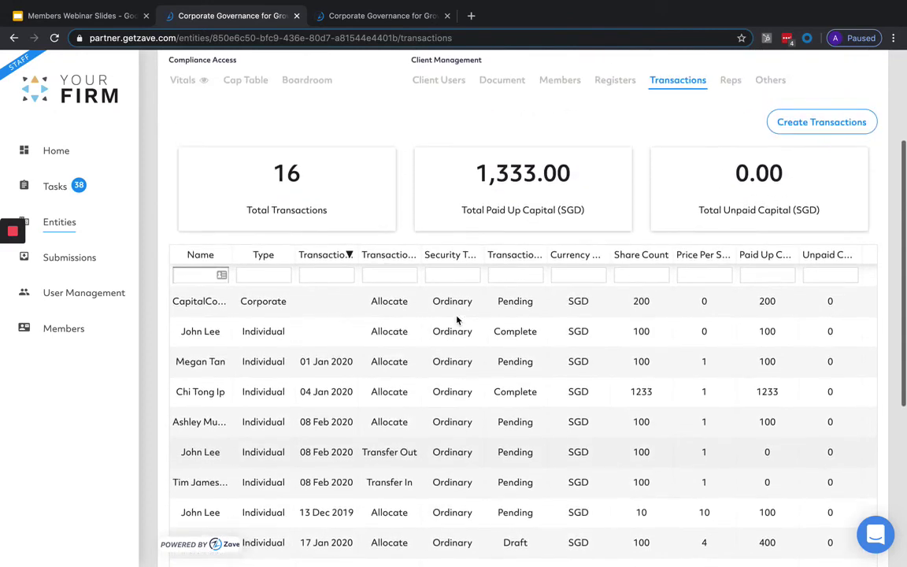
# Start a Transfer Shares transaction and choose the transferring and receiving members
pyautogui.click(826, 133)
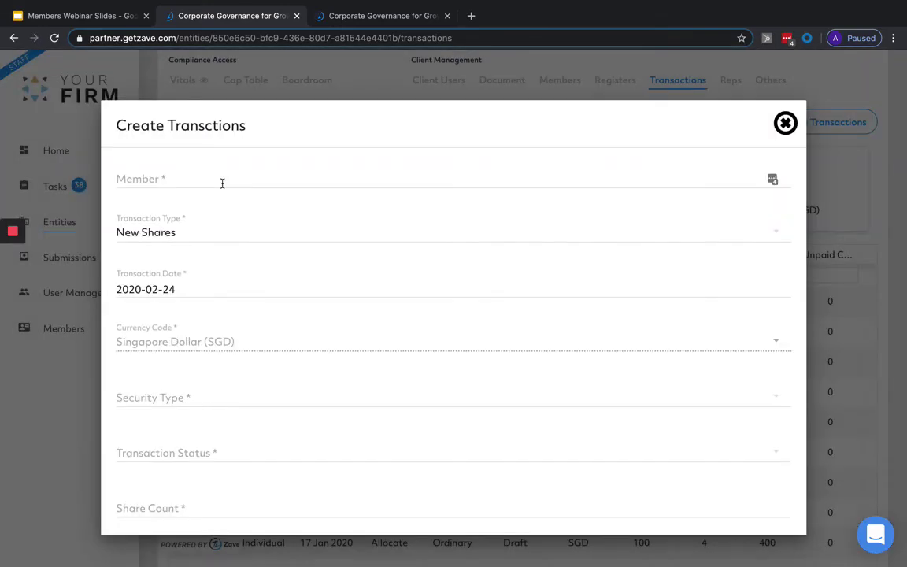
pyautogui.click(220, 181)
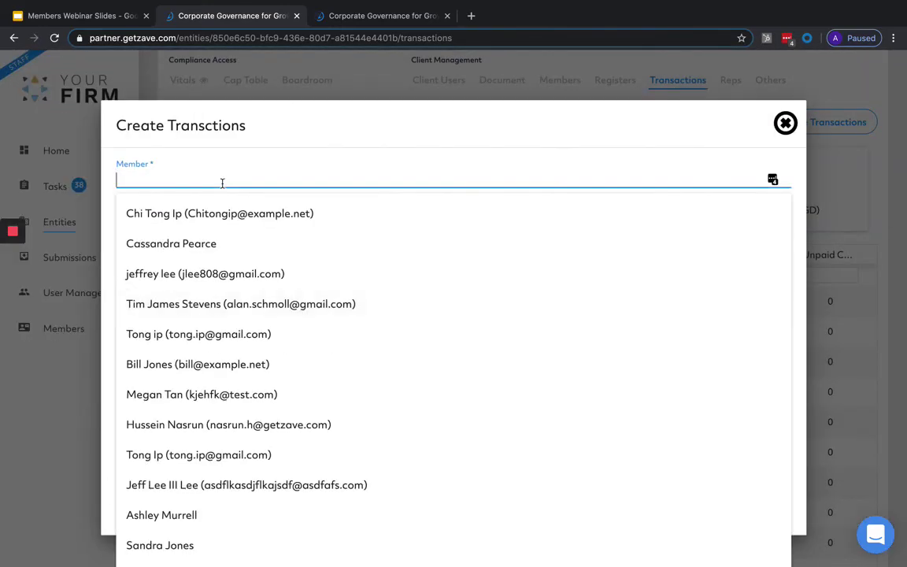
pyautogui.click(293, 213)
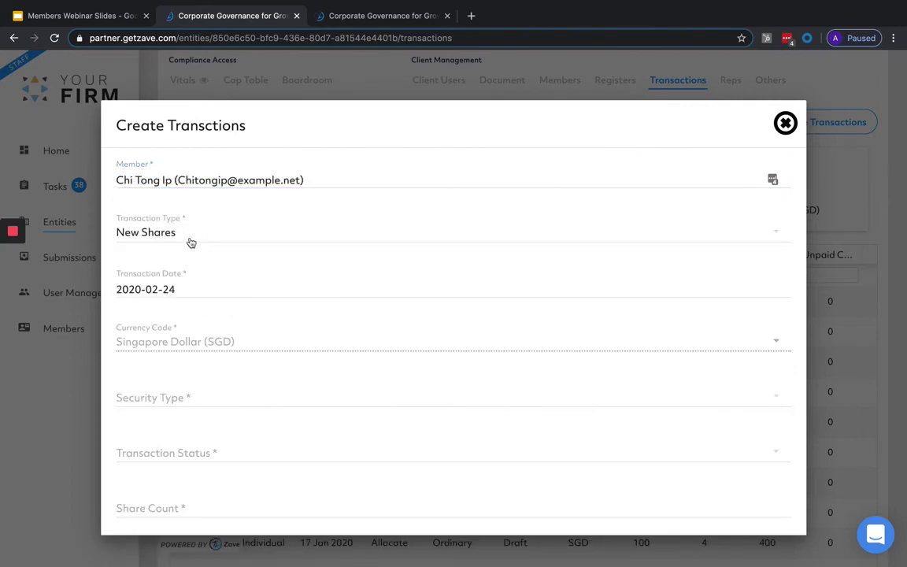
pyautogui.click(177, 238)
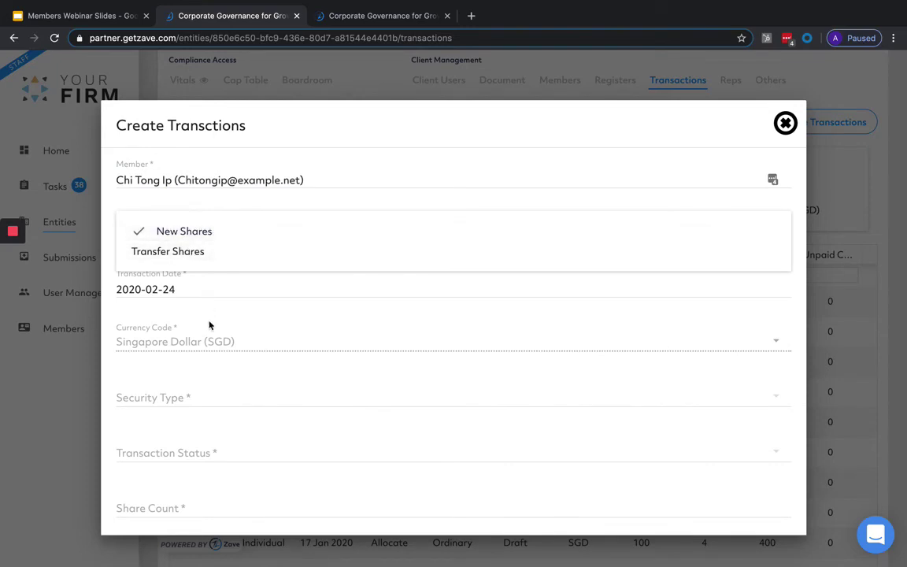
pyautogui.click(205, 253)
pyautogui.click(224, 184)
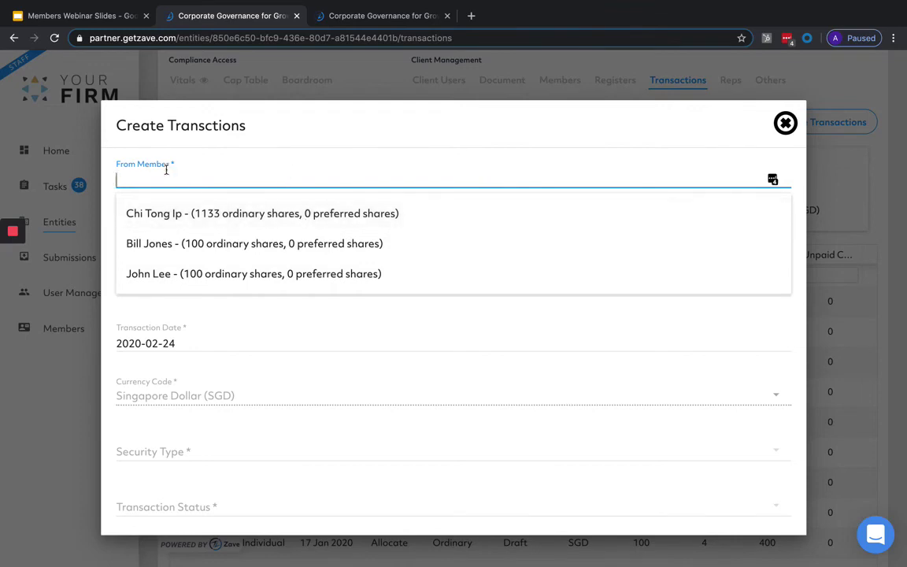
pyautogui.click(164, 213)
pyautogui.click(172, 227)
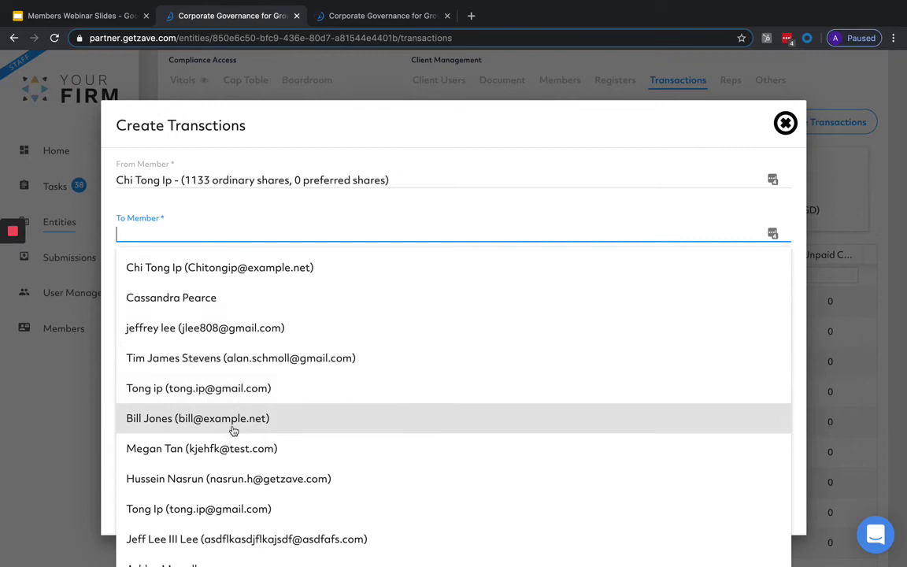
pyautogui.click(233, 446)
# Set security Ordinary, status Pending, 1 share at price 10, and create the transfer
pyautogui.scroll(-2, 196, 352)
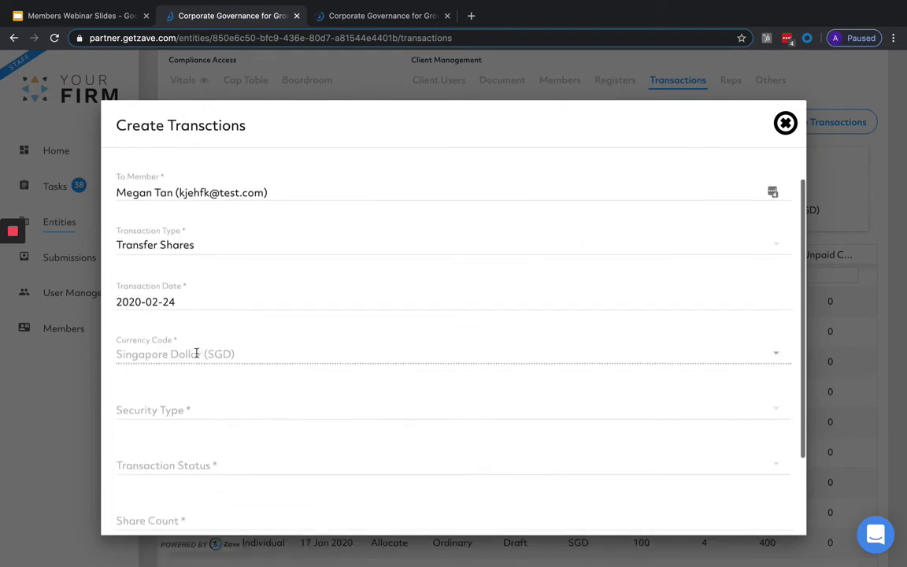
pyautogui.click(194, 356)
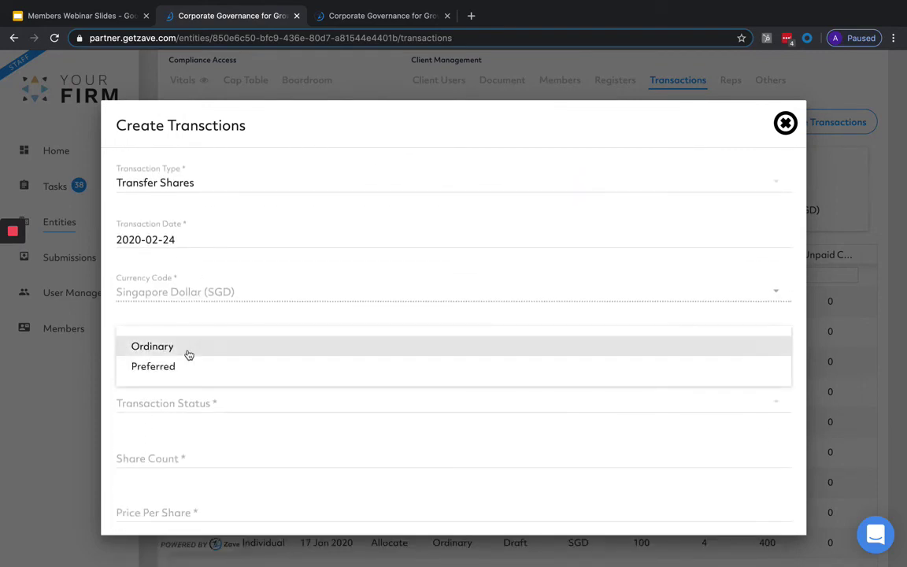
pyautogui.click(187, 349)
pyautogui.click(191, 399)
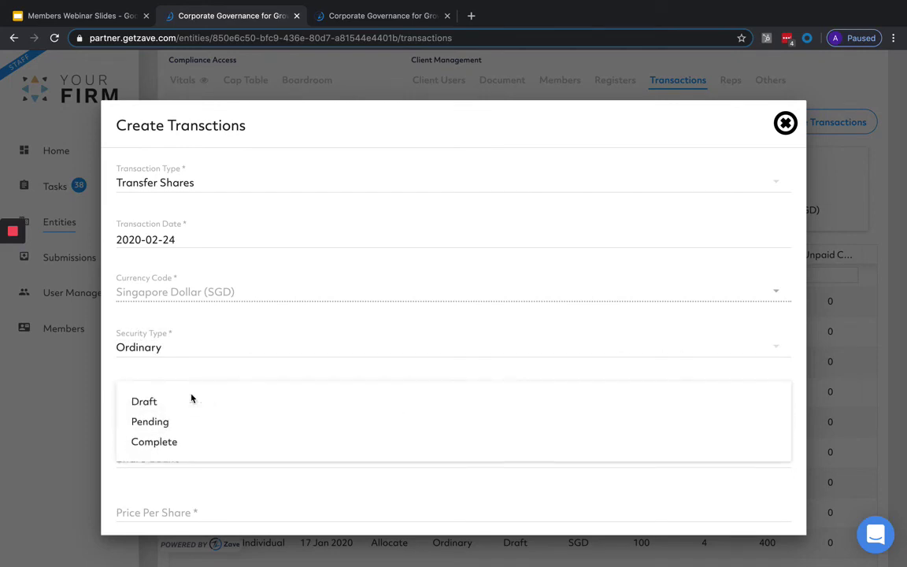
pyautogui.click(192, 423)
pyautogui.scroll(-1, 207, 346)
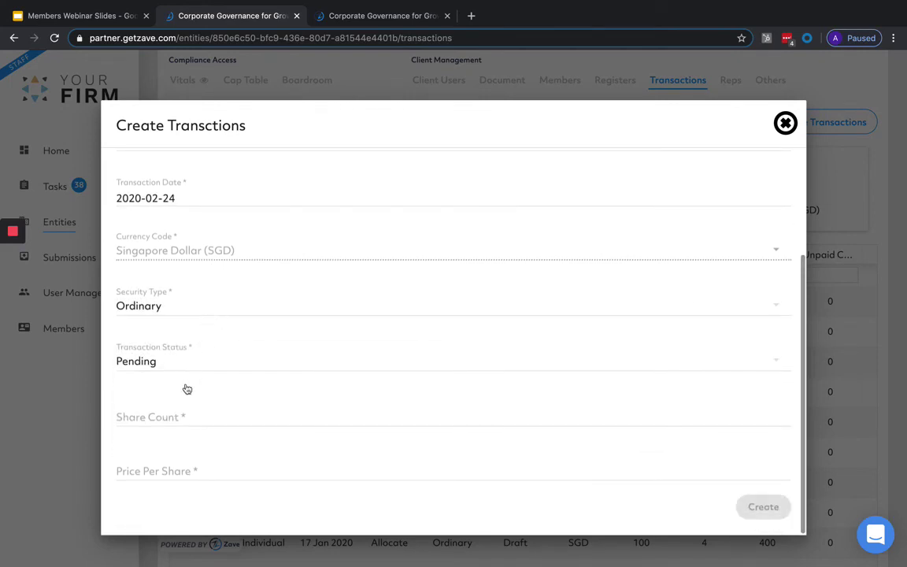
pyautogui.click(178, 415)
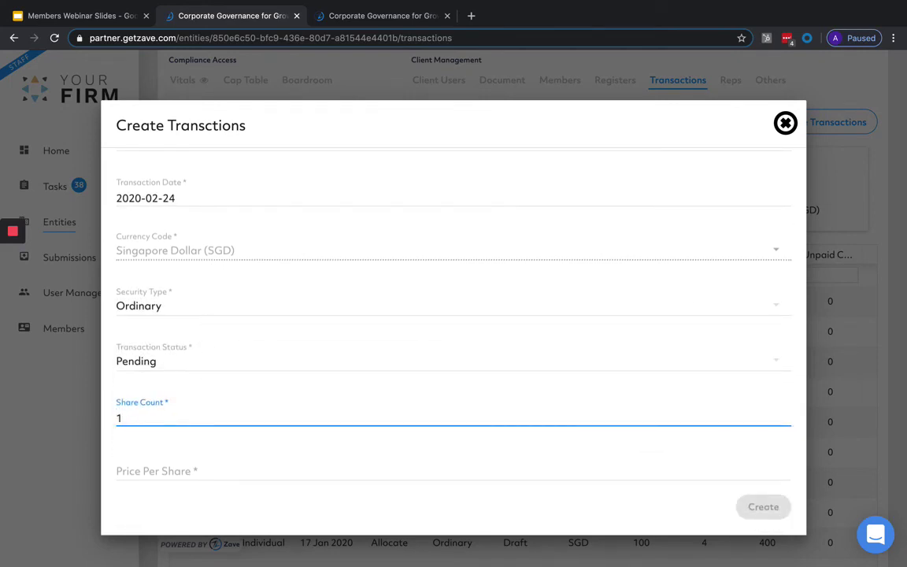
pyautogui.press('Tab')
pyautogui.write('1')
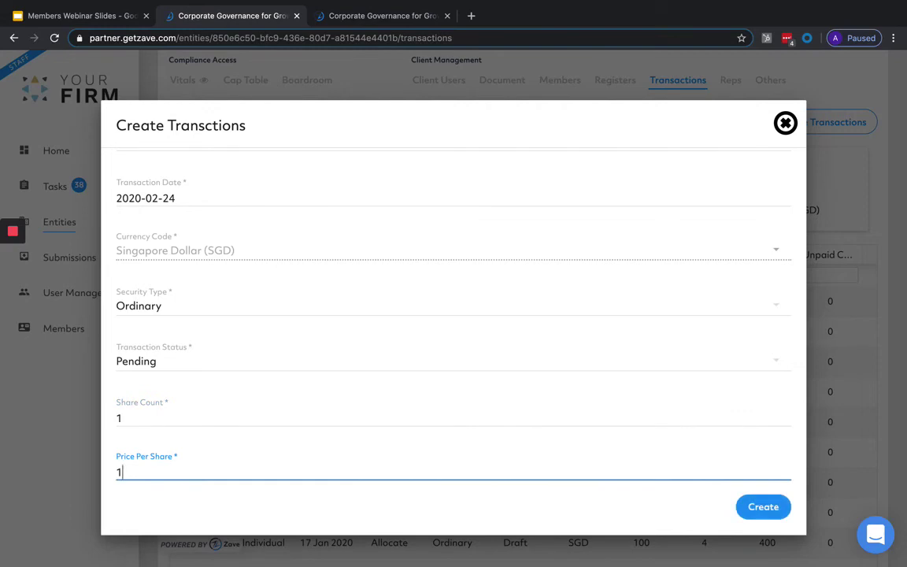
pyautogui.write('0')
pyautogui.click(760, 508)
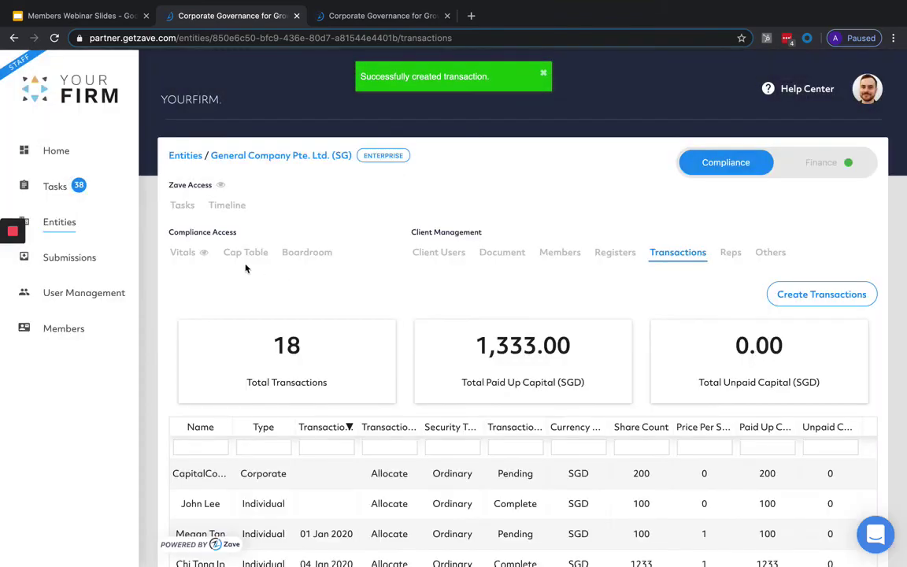
# Review General Company's cap table: 3 current, 8 pending, 0 previous shareholders, 1,333.00 paid-up capital
pyautogui.click(244, 261)
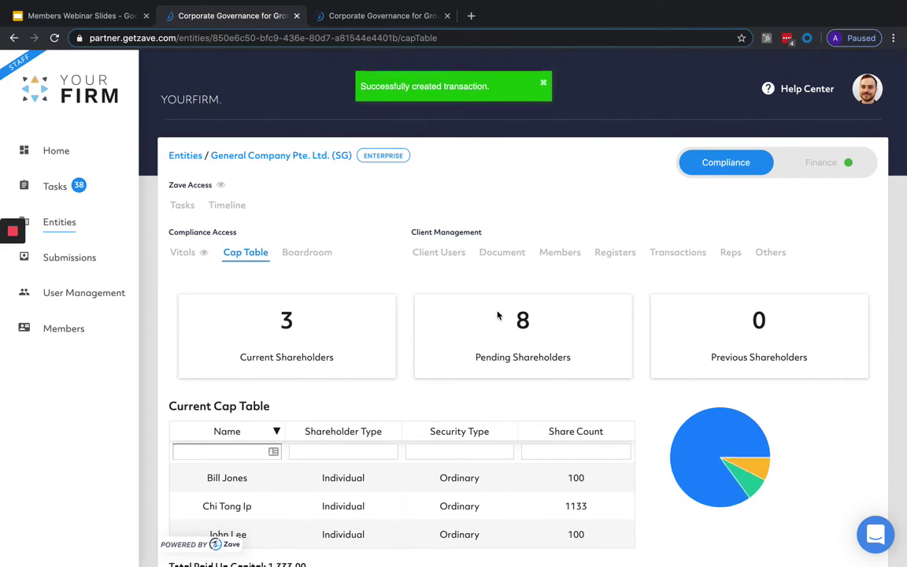
pyautogui.scroll(-2, 472, 307)
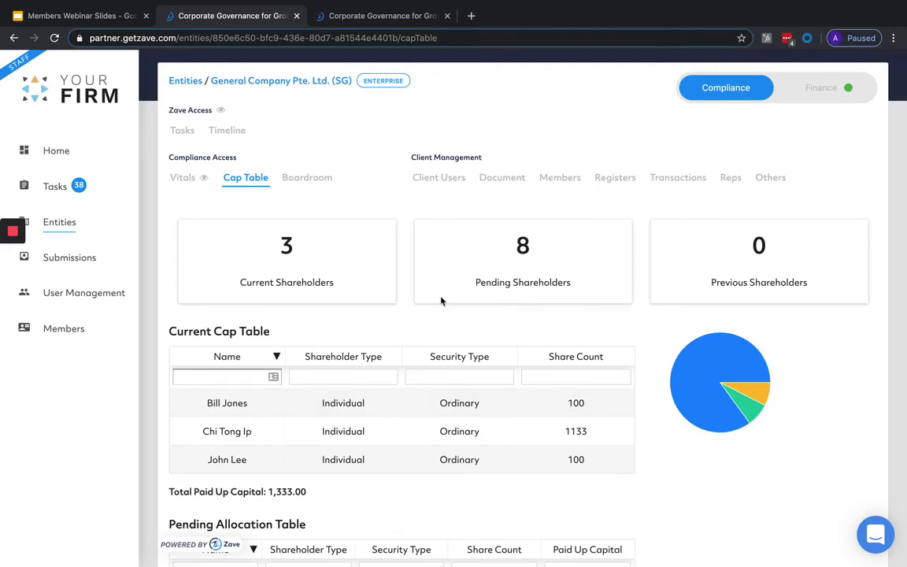
pyautogui.scroll(2, 599, 287)
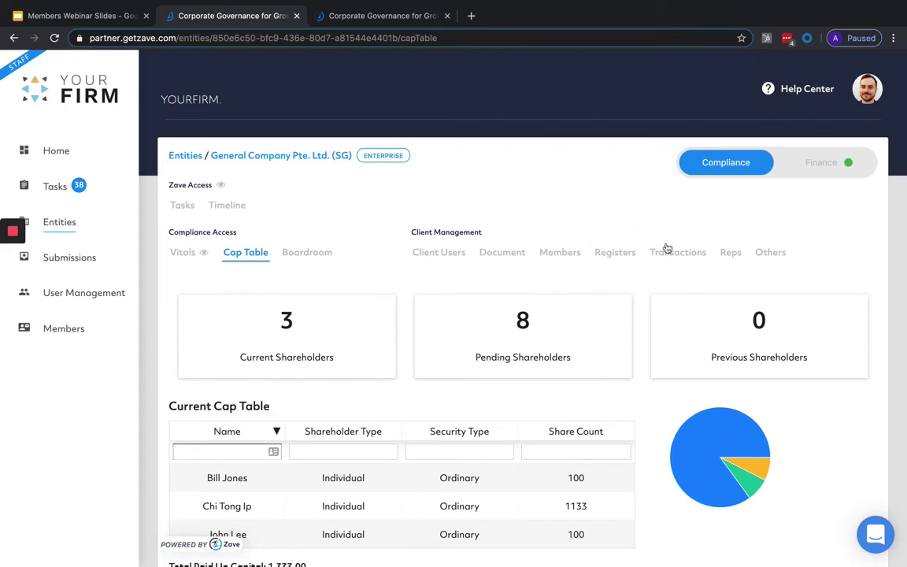
# Review General Company's registers, including the 62.77% significant-interest controller and three significant-control controllers
pyautogui.click(607, 256)
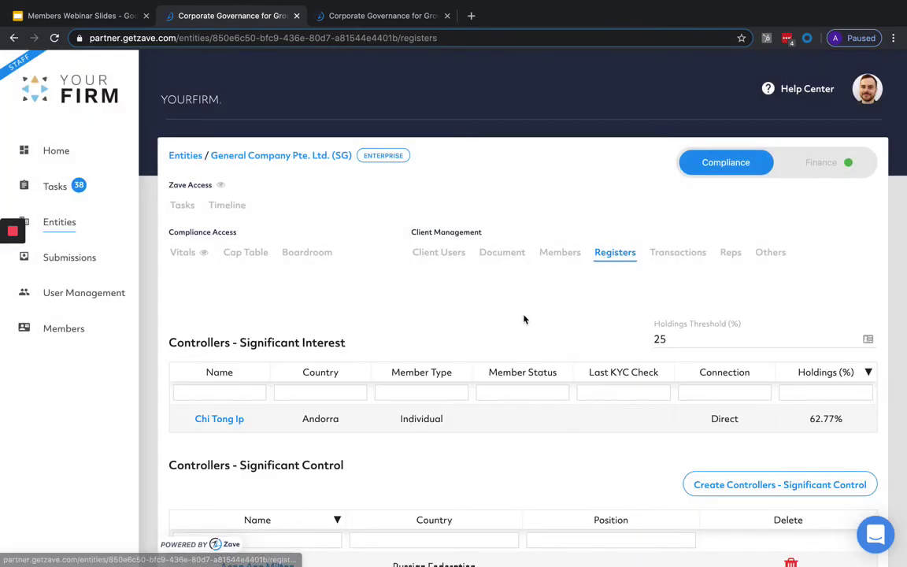
pyautogui.scroll(-2, 521, 318)
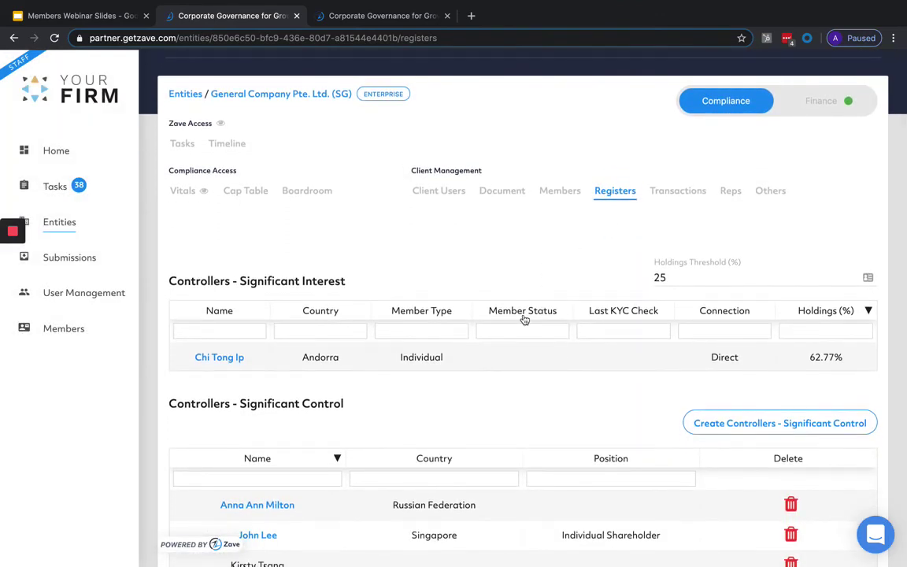
pyautogui.scroll(-1, 524, 319)
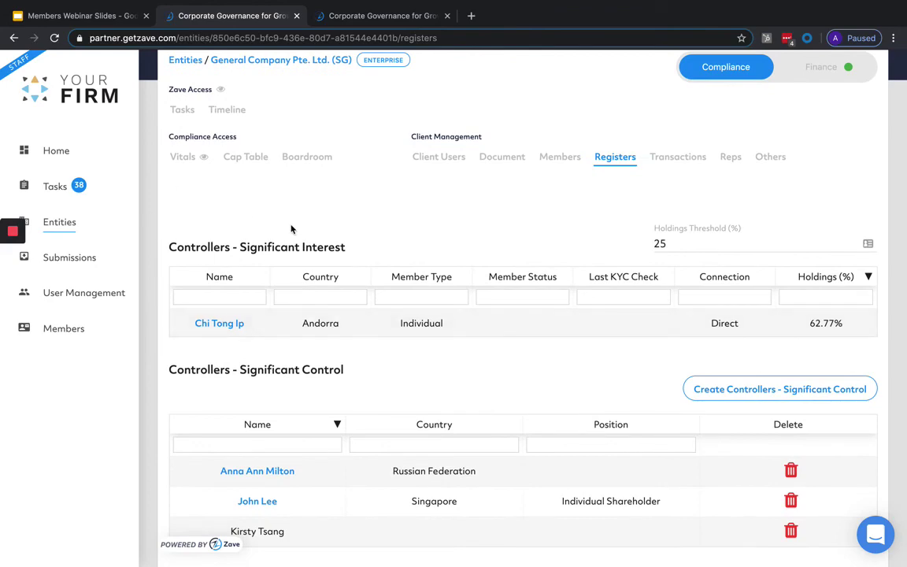
pyautogui.scroll(-3, 292, 229)
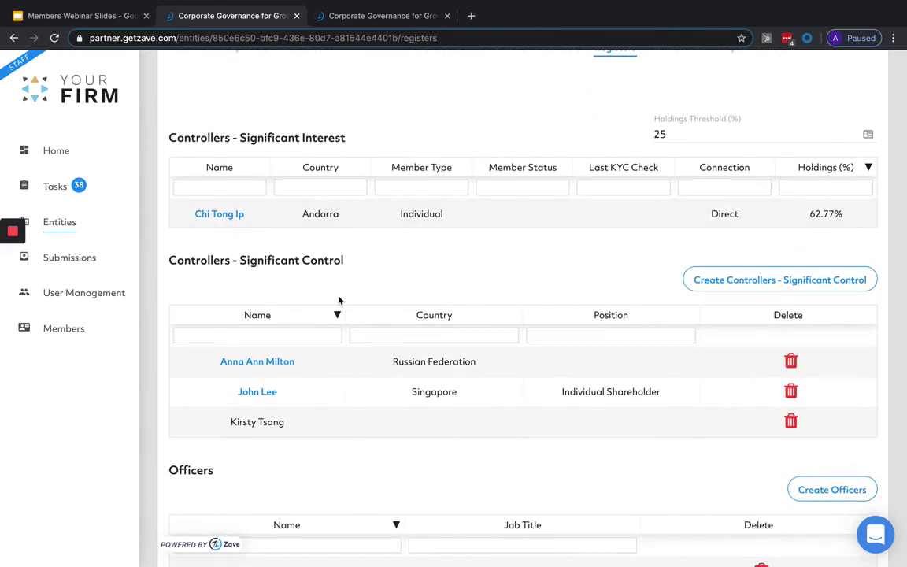
pyautogui.scroll(-2, 339, 300)
pyautogui.scroll(-3, 339, 300)
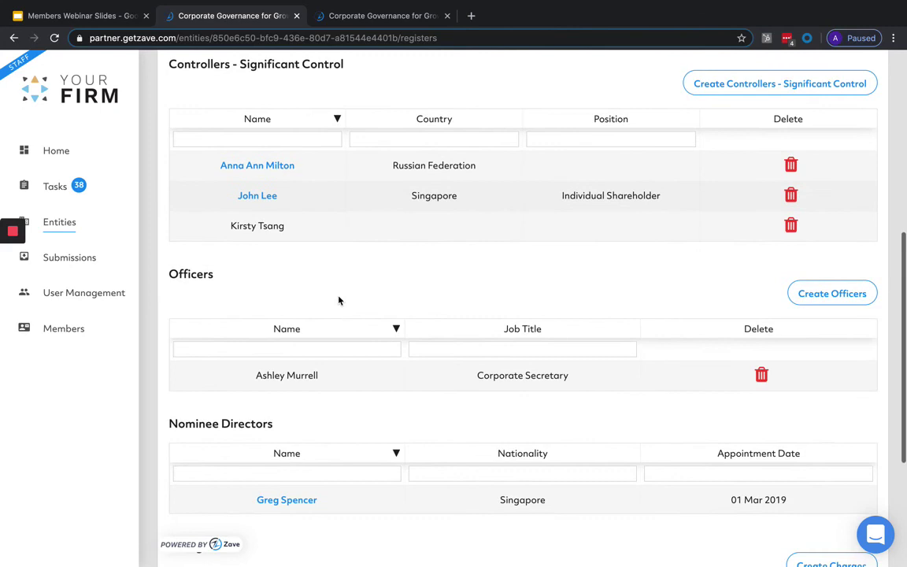
pyautogui.scroll(-3, 339, 300)
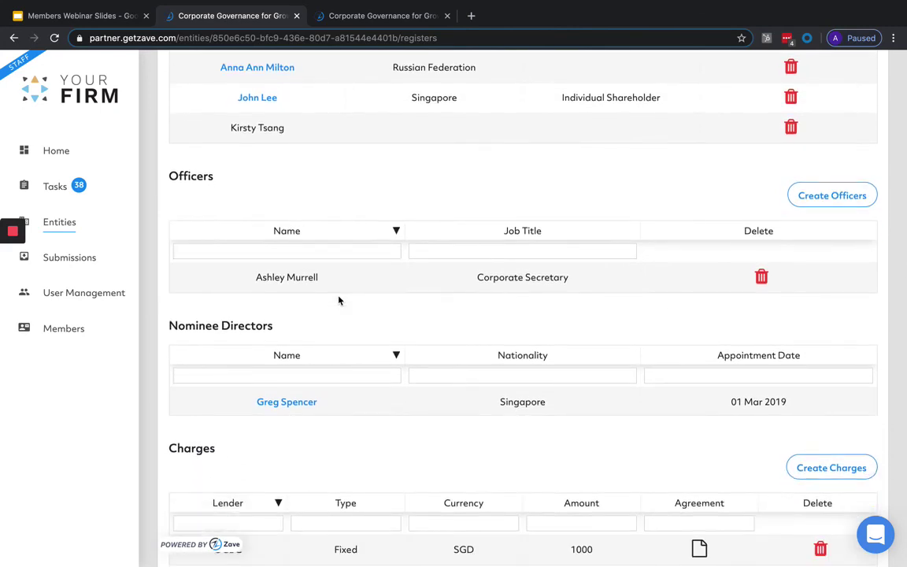
pyautogui.scroll(-3, 340, 300)
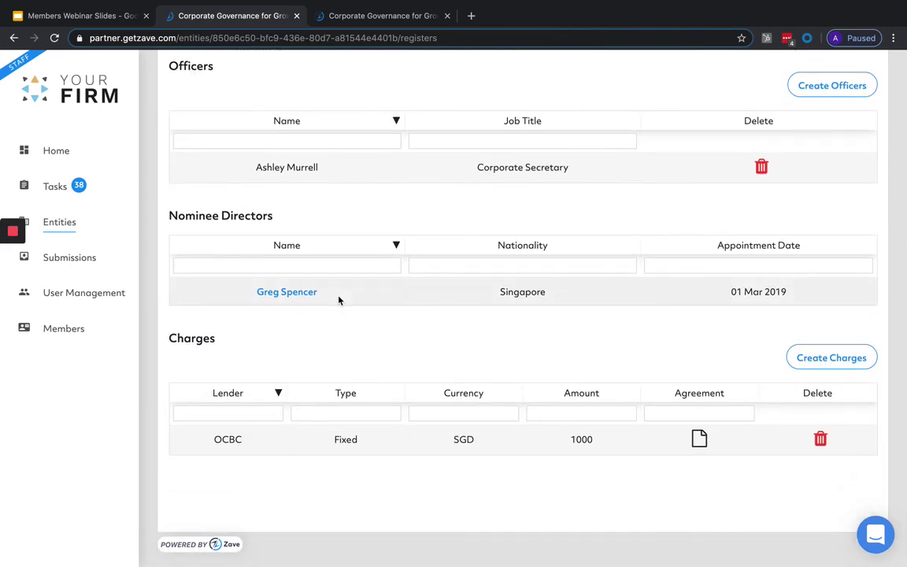
pyautogui.scroll(6, 497, 340)
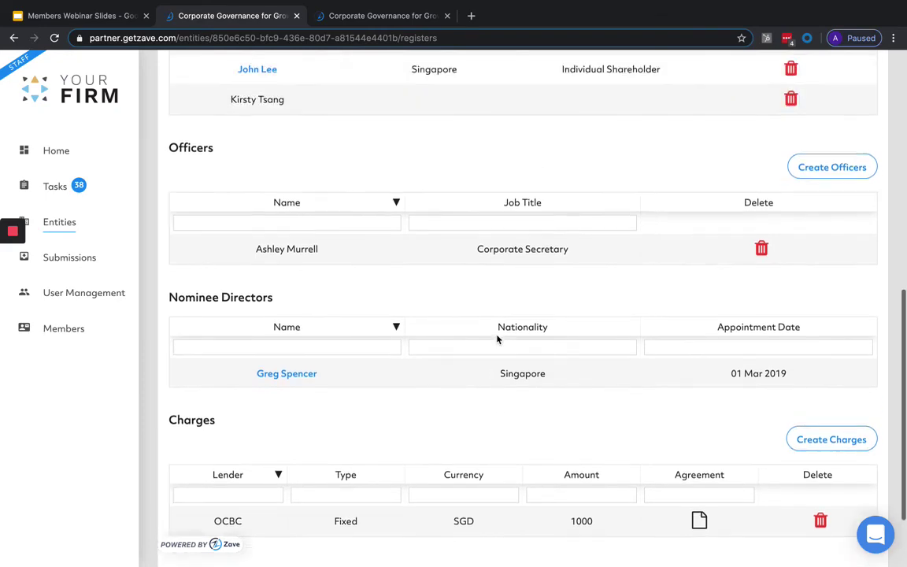
pyautogui.scroll(4, 497, 340)
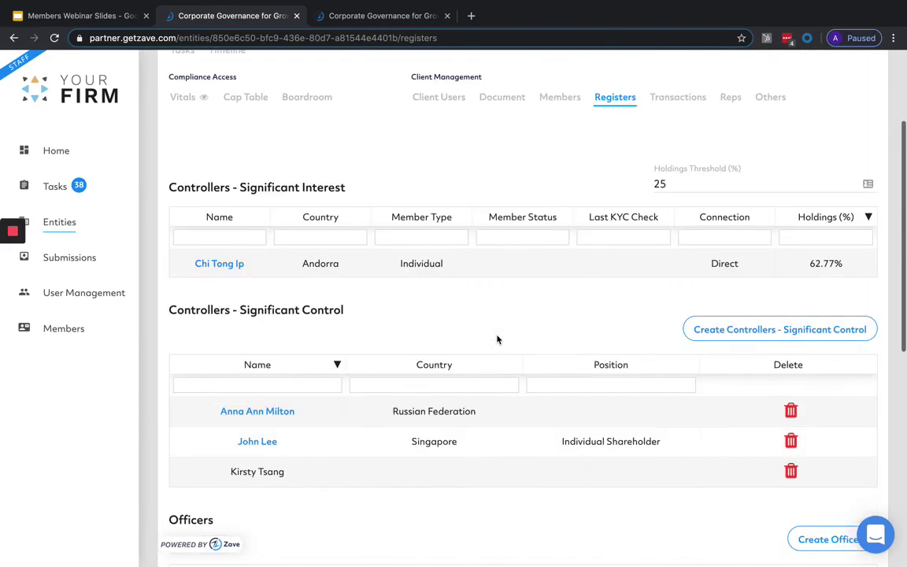
pyautogui.scroll(-3, 499, 254)
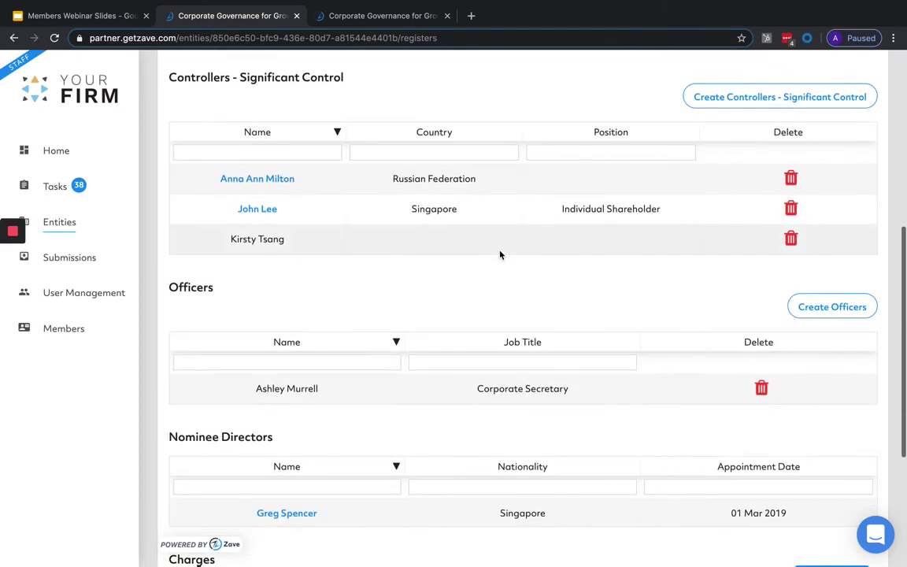
pyautogui.scroll(-1, 501, 254)
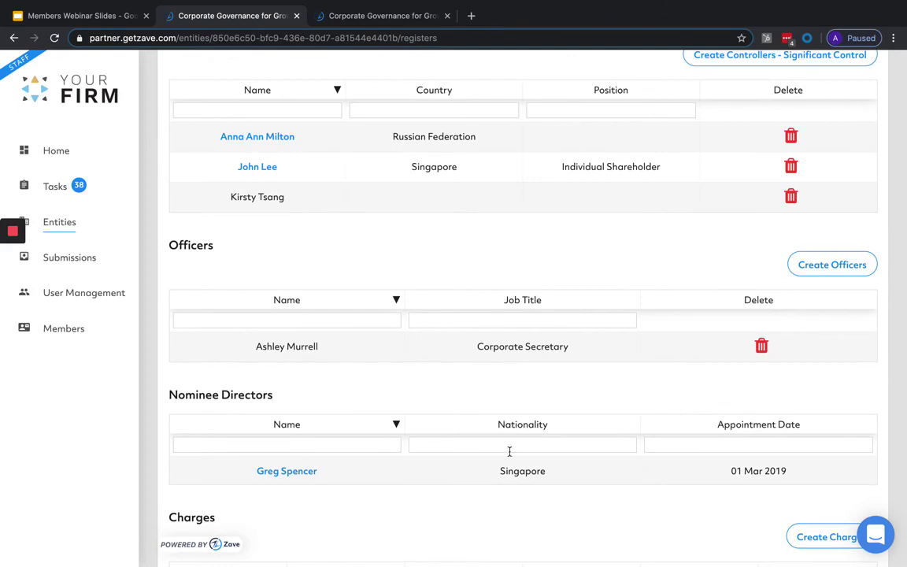
pyautogui.scroll(3, 509, 451)
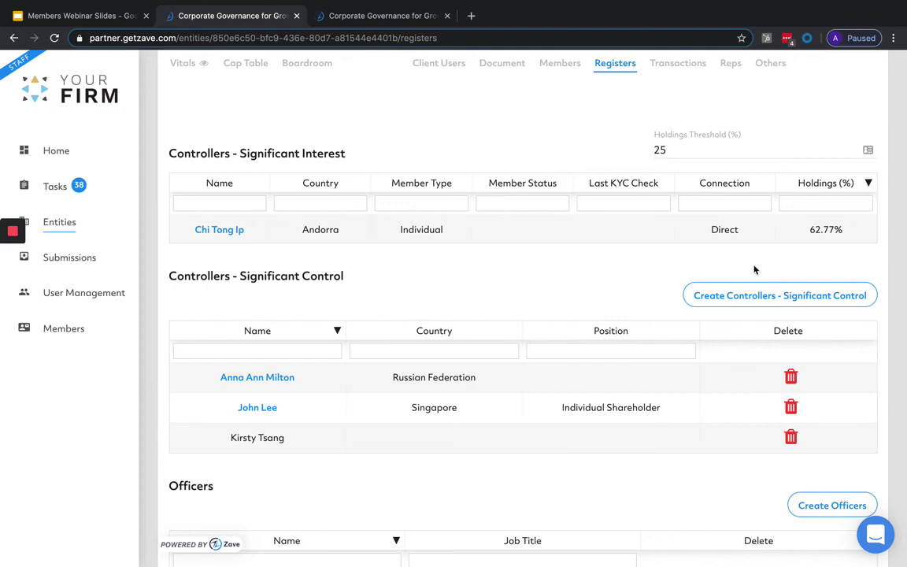
pyautogui.scroll(-2, 753, 269)
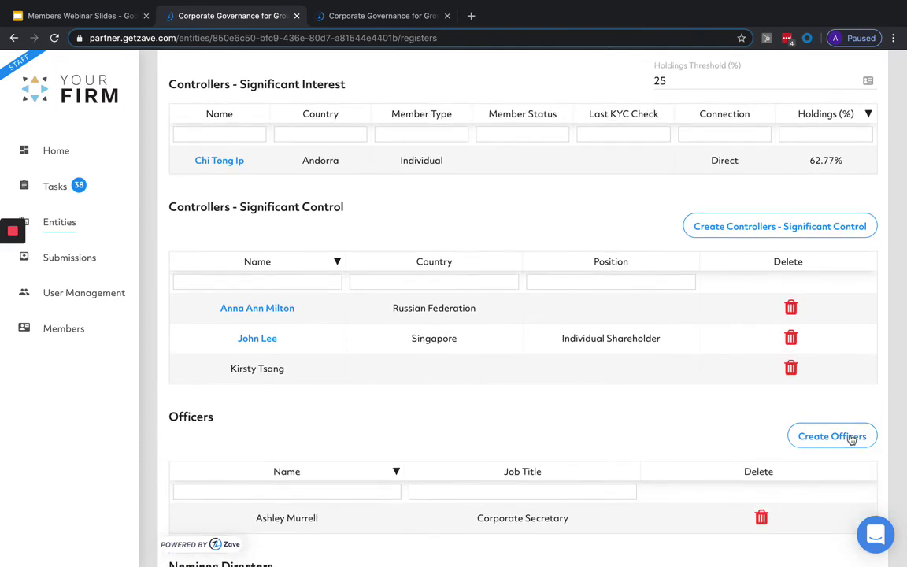
pyautogui.click(851, 438)
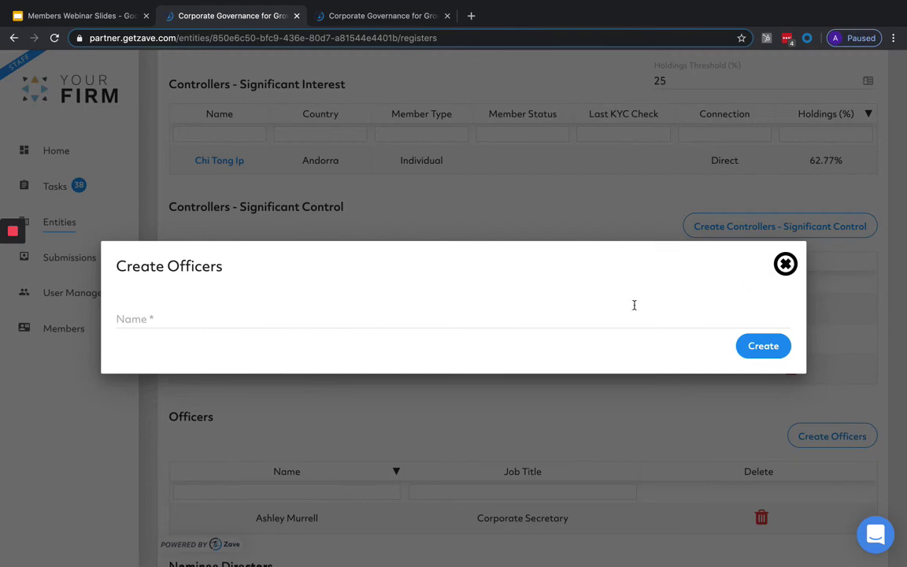
pyautogui.click(478, 324)
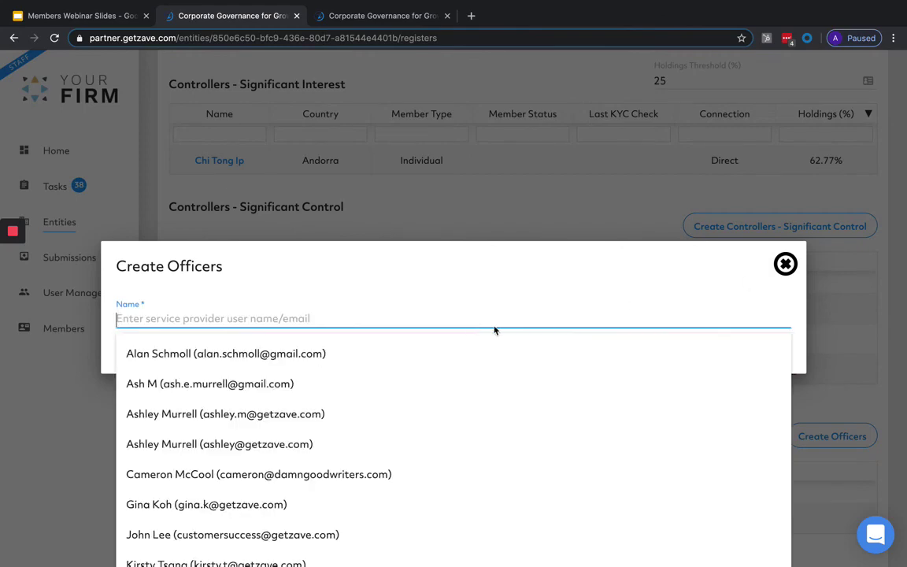
pyautogui.click(784, 265)
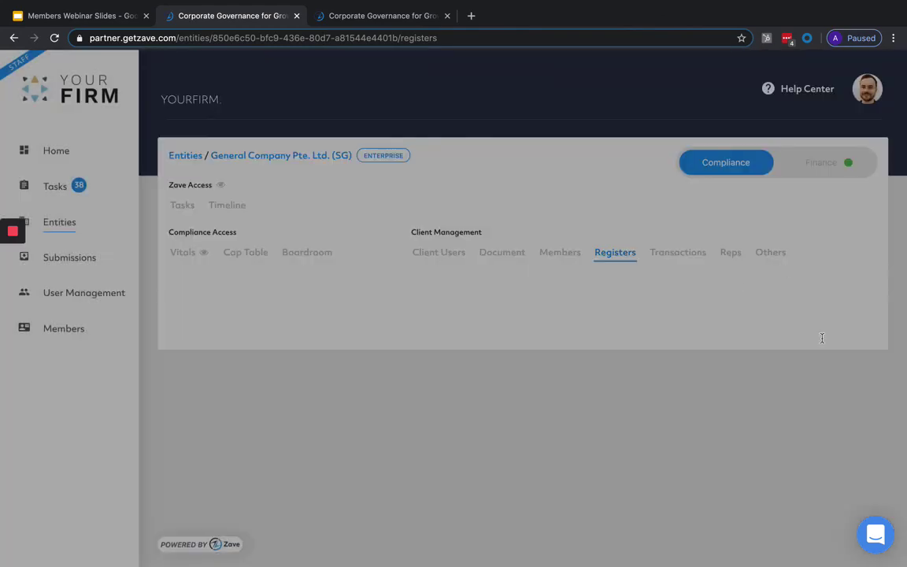
pyautogui.scroll(-3, 821, 342)
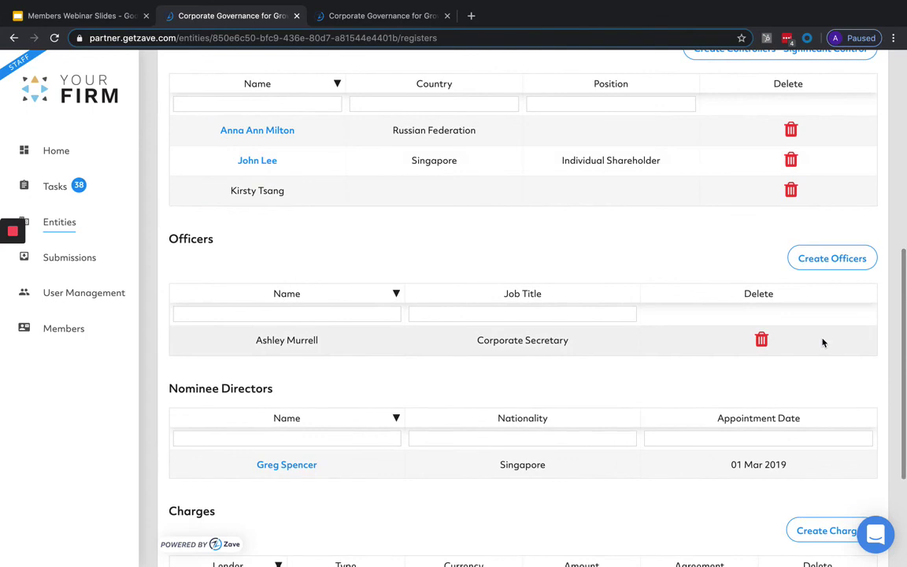
pyautogui.scroll(-2, 822, 342)
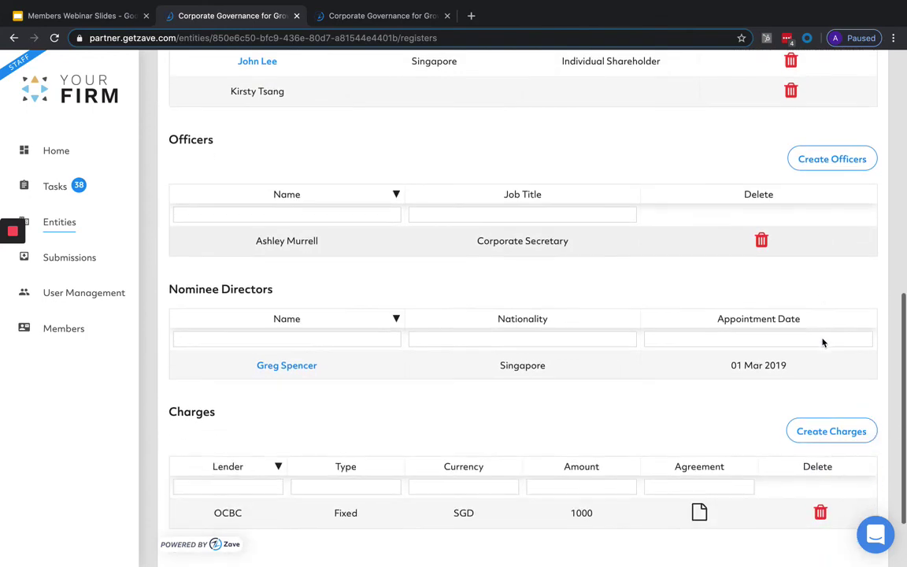
pyautogui.click(819, 436)
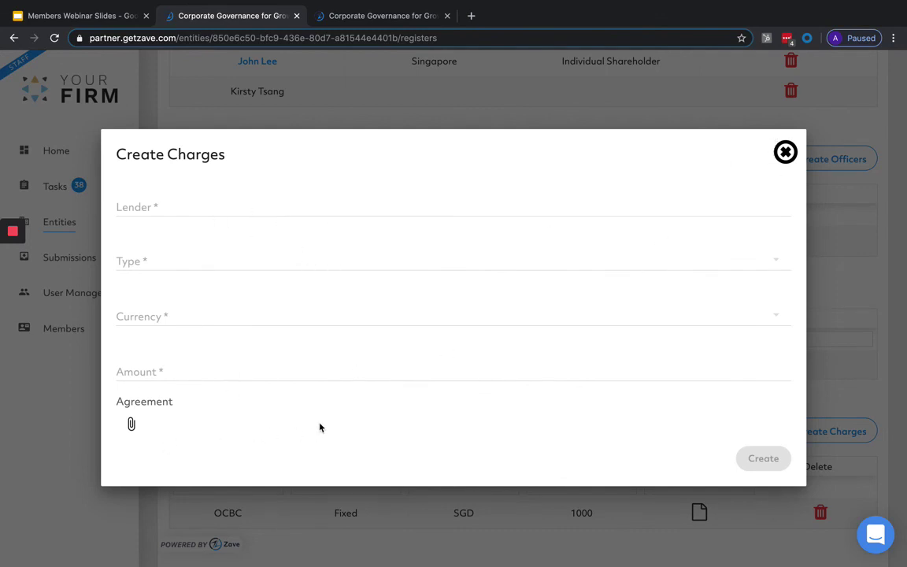
pyautogui.click(784, 151)
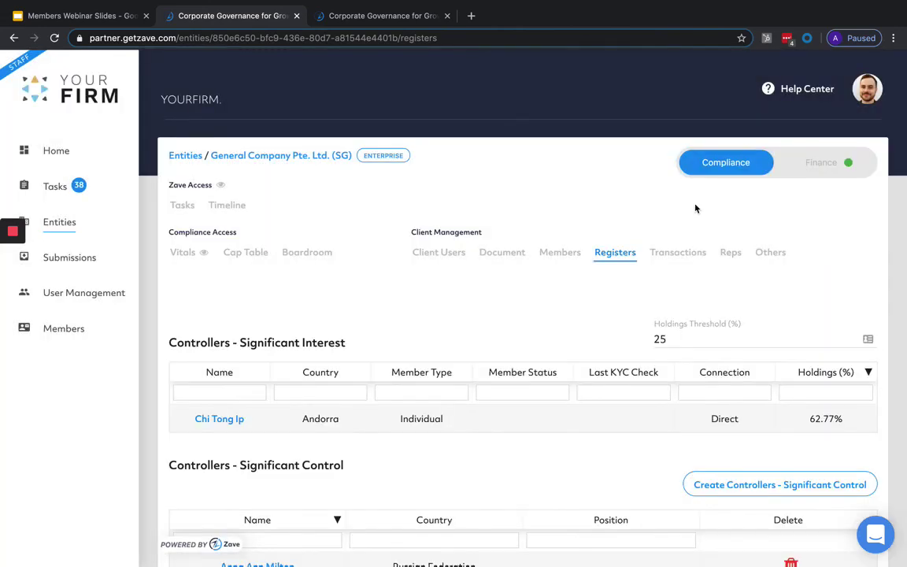
pyautogui.scroll(-1, 695, 206)
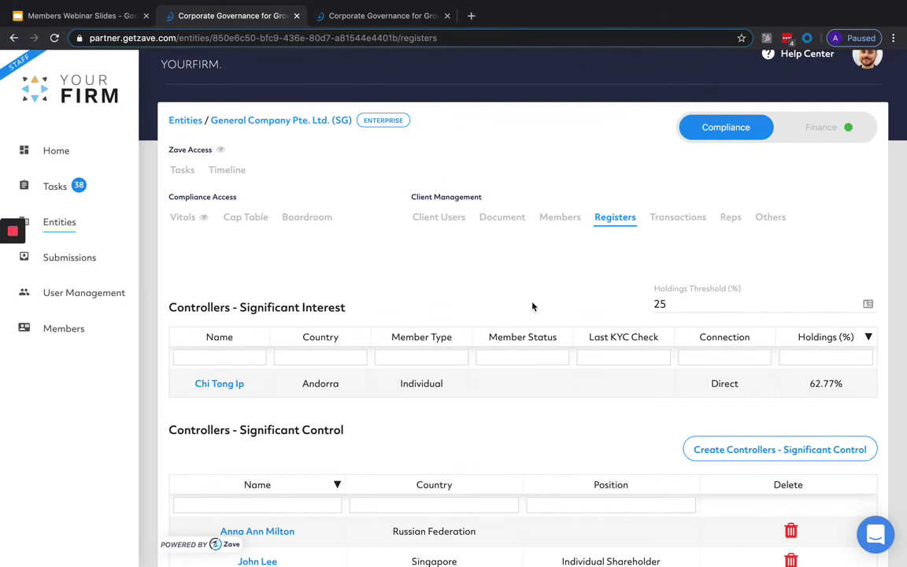